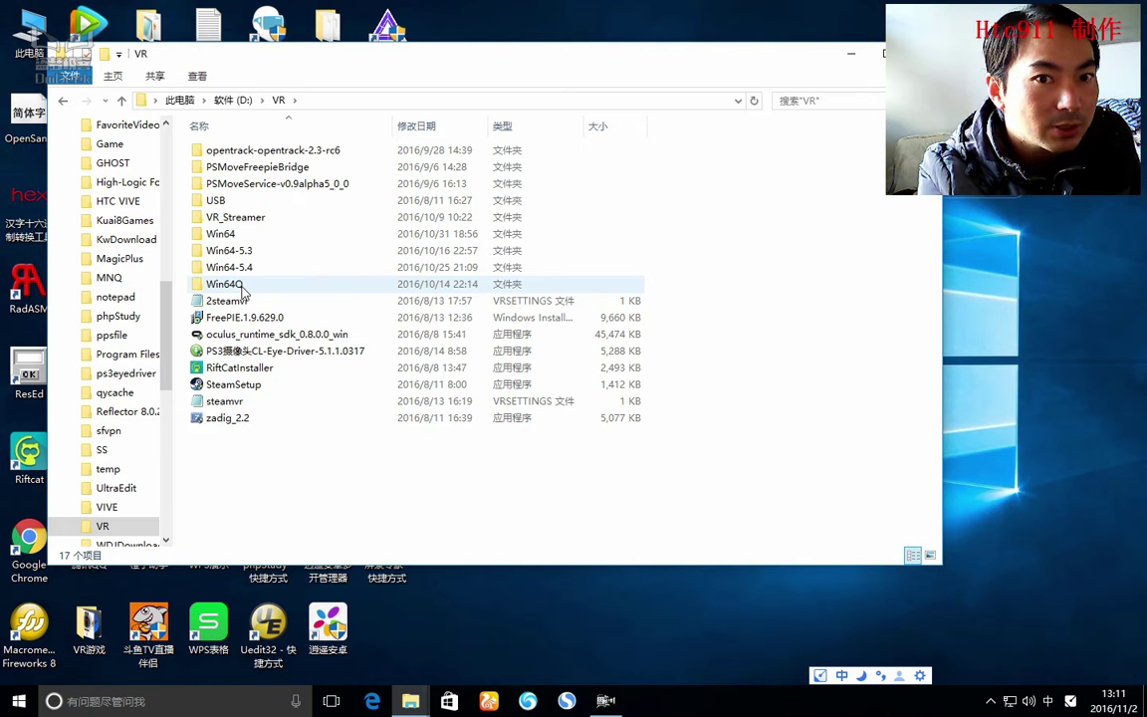
Open the Win64 folder inside VR, start PSMoveService and minimize its console window.
double_click(221, 234)
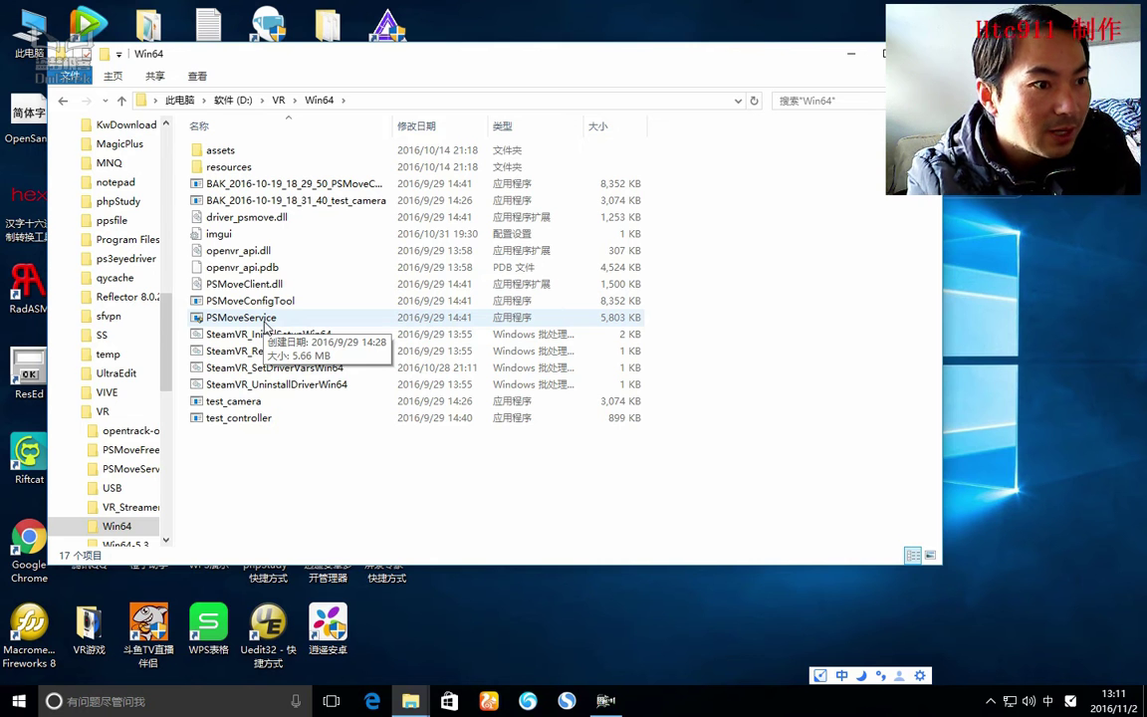
double_click(266, 319)
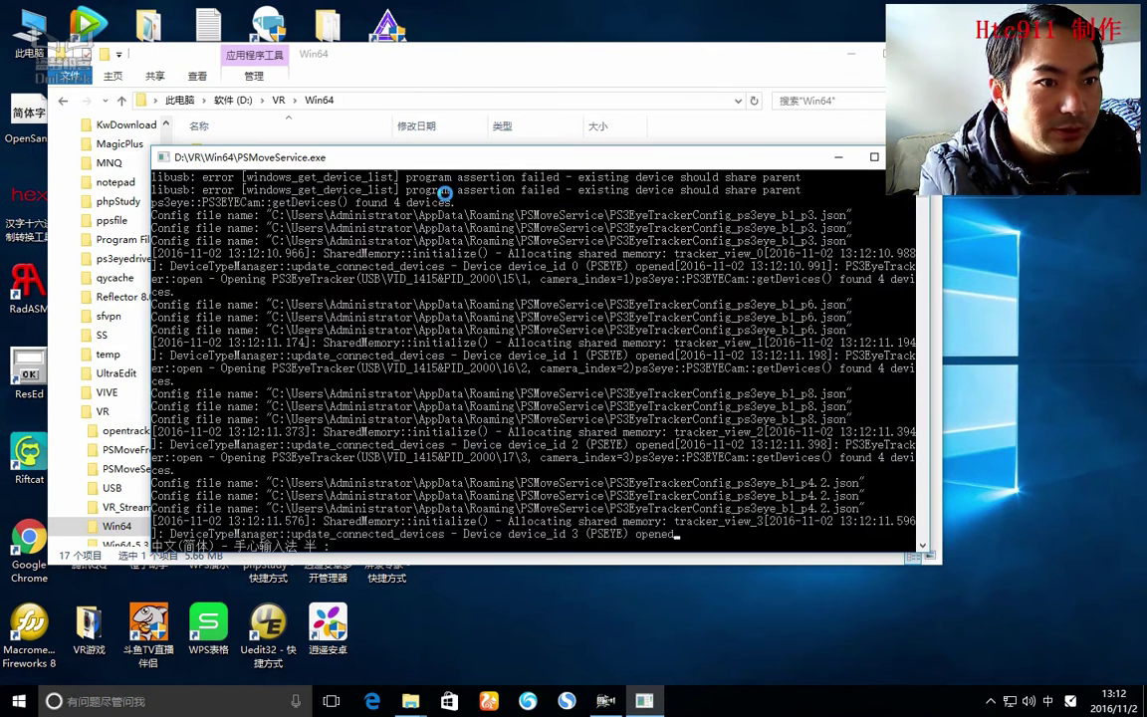
drag(488, 162, 409, 142)
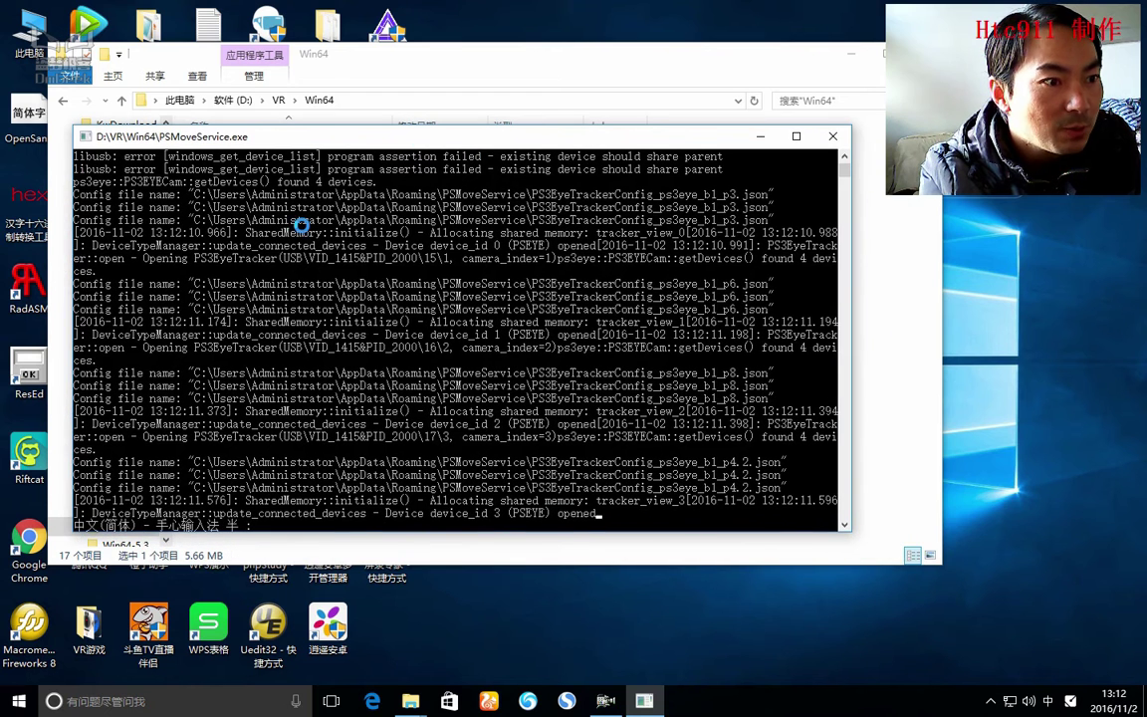
click(760, 136)
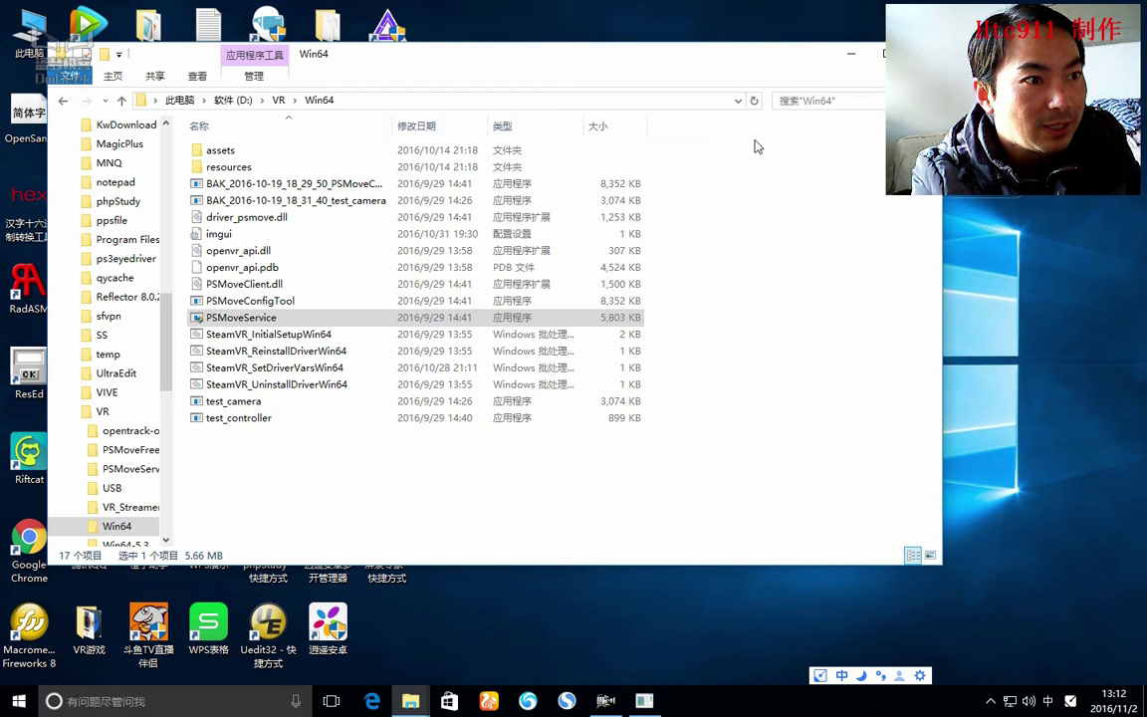
Launch PSMoveConfigTool and start the magnetometer calibration of controller 0 from the controller settings.
double_click(293, 302)
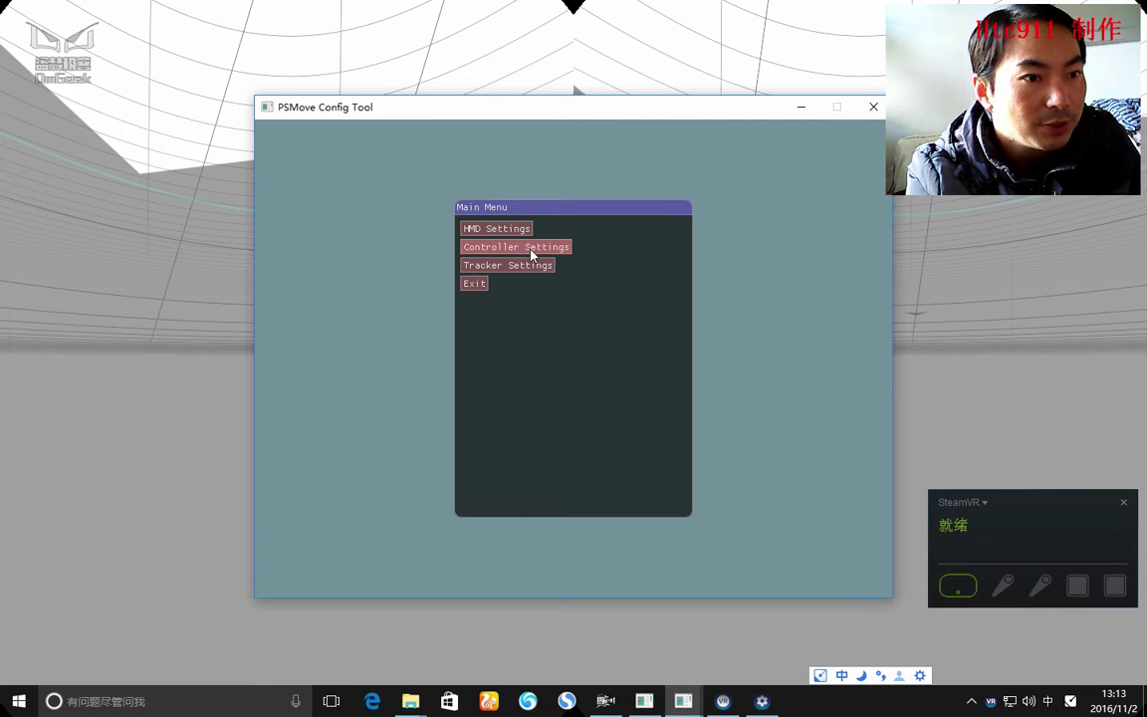
click(533, 255)
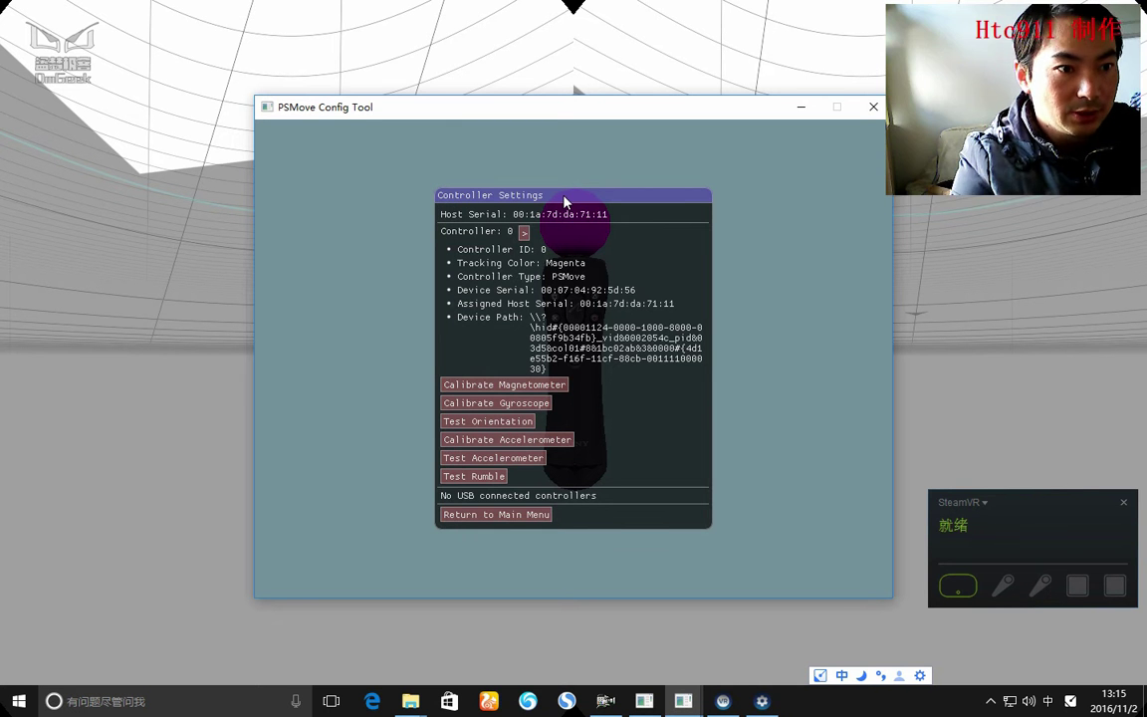
click(537, 388)
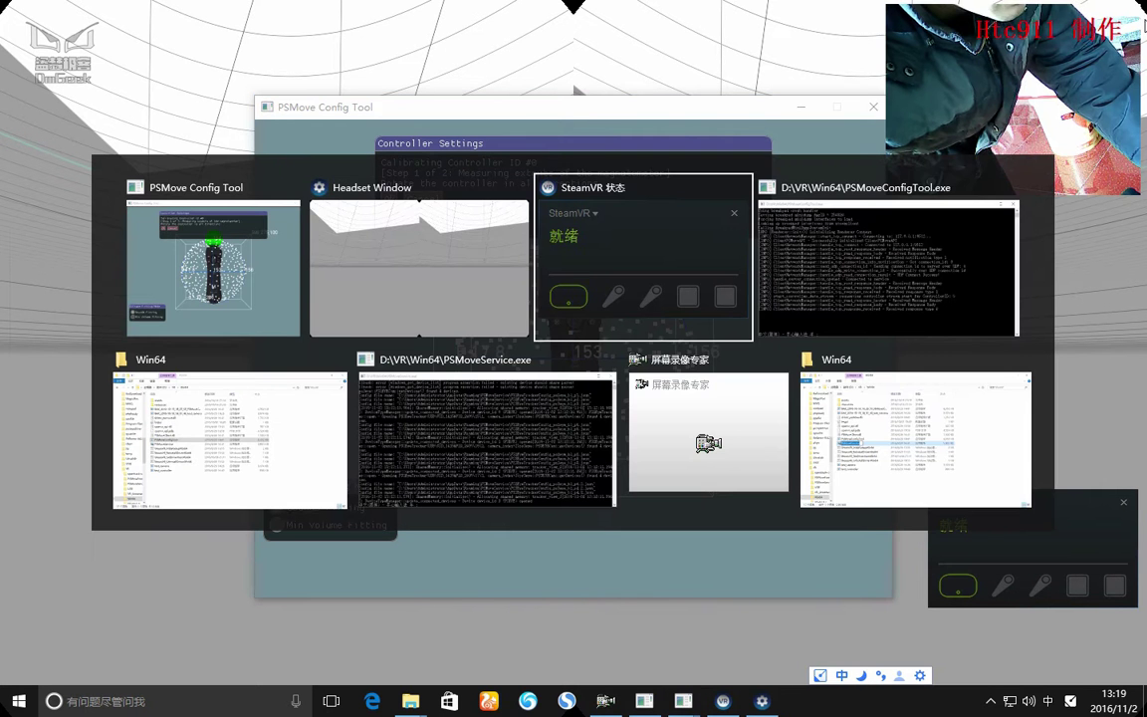
Switch back to the Win64 folder window, run test_camera to check the PS3 Eye camera views, and close it.
key(alt+Tab)
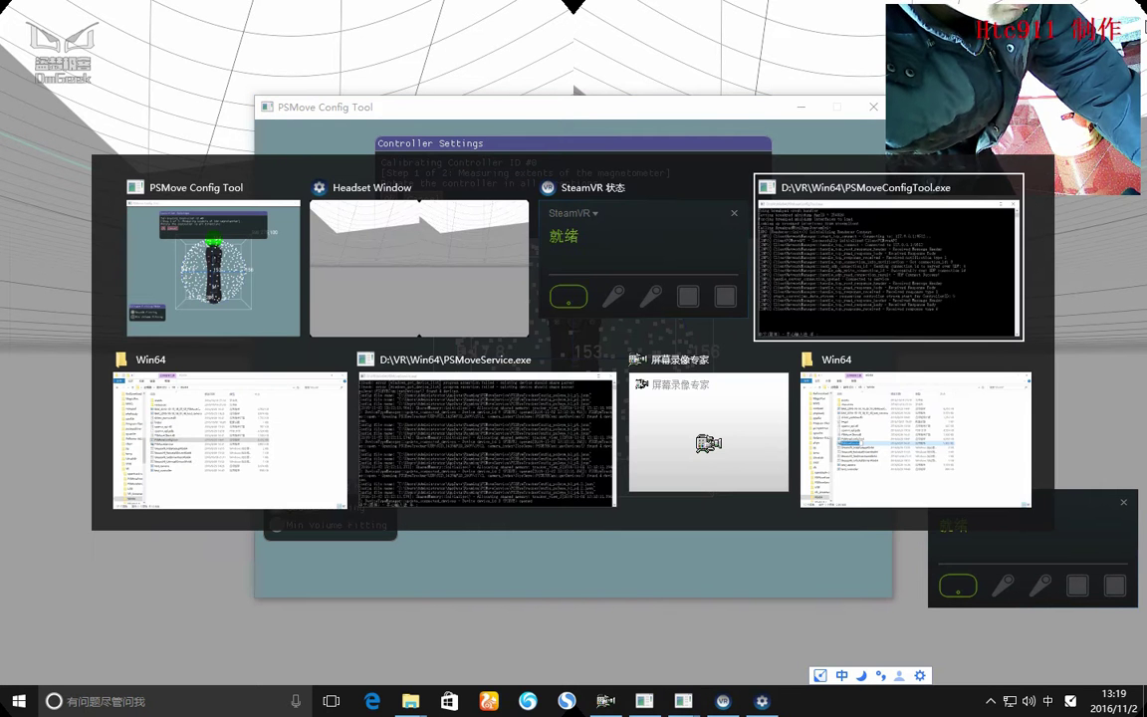
key(alt+Tab)
key(alt+Tab)
key(alt+Tab)
key(alt+Tab)
key(alt+Tab)
key(alt+Tab)
key(alt+Tab)
key(alt+Tab)
key(alt+Tab)
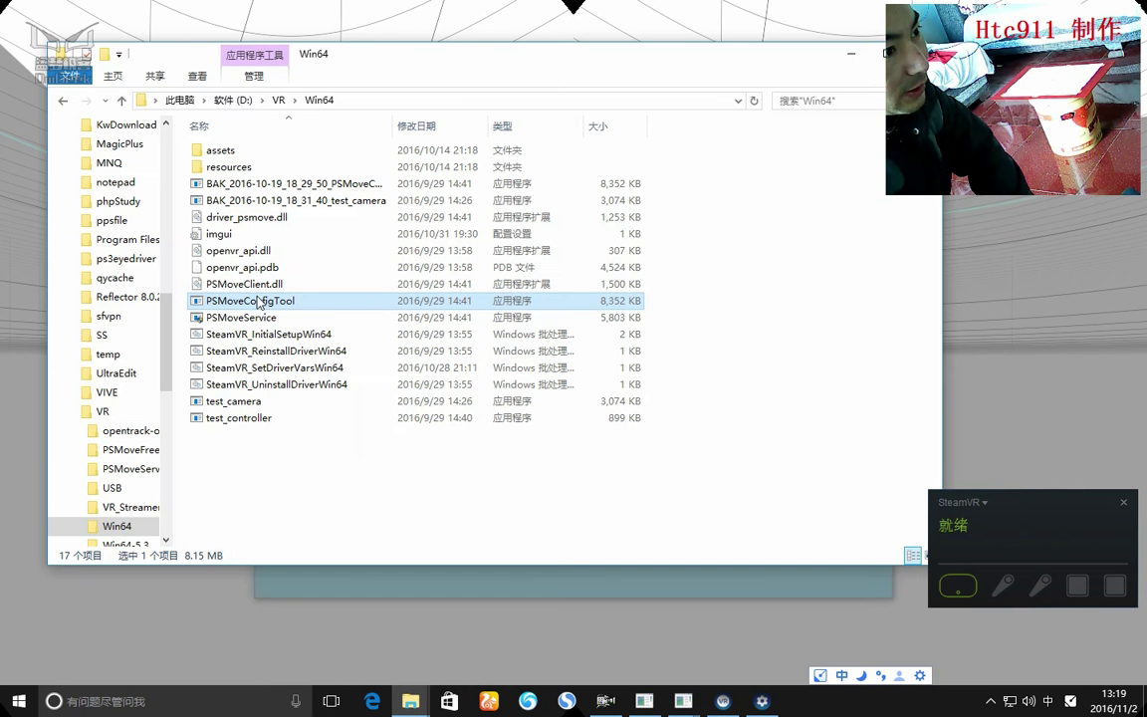
drag(251, 303, 228, 408)
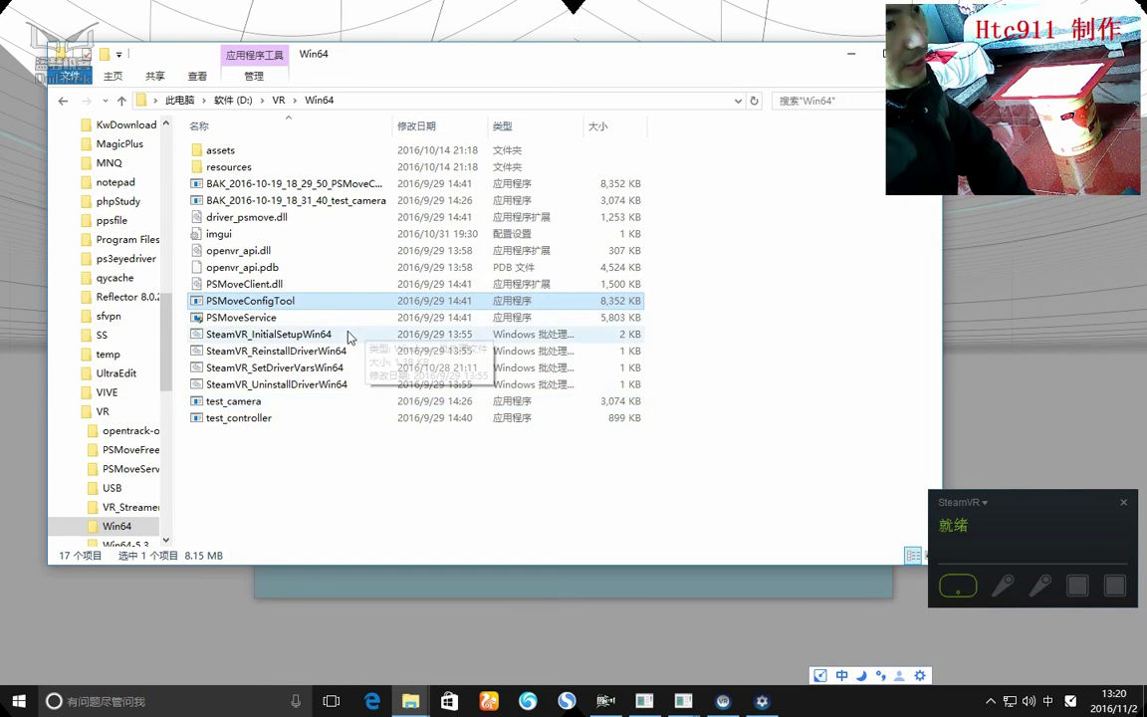
double_click(256, 409)
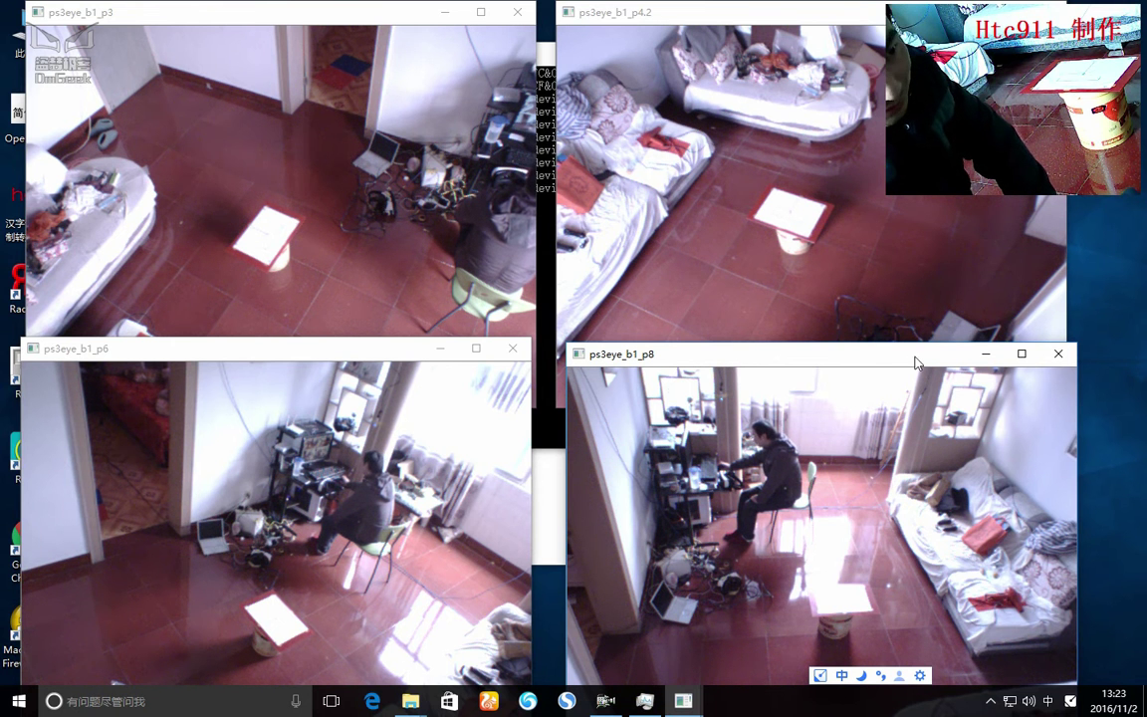
mouse_move(689, 702)
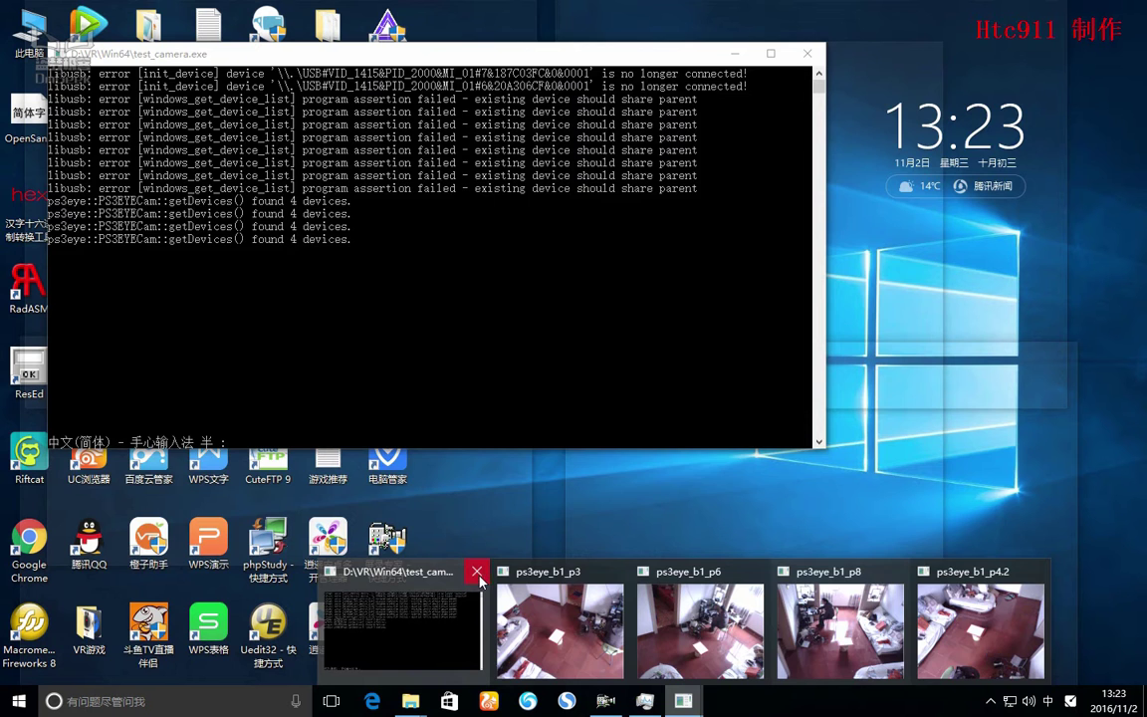
click(478, 572)
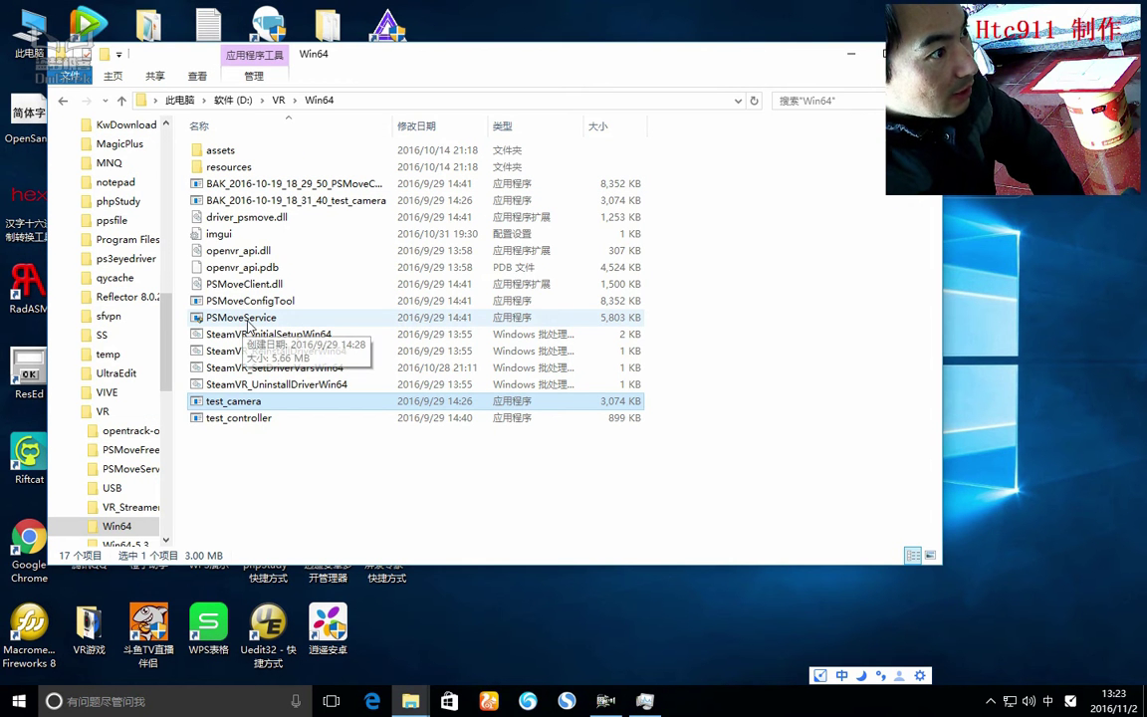
Start PSMoveService again from the Win64 folder and launch PSMoveConfigTool.
click(250, 319)
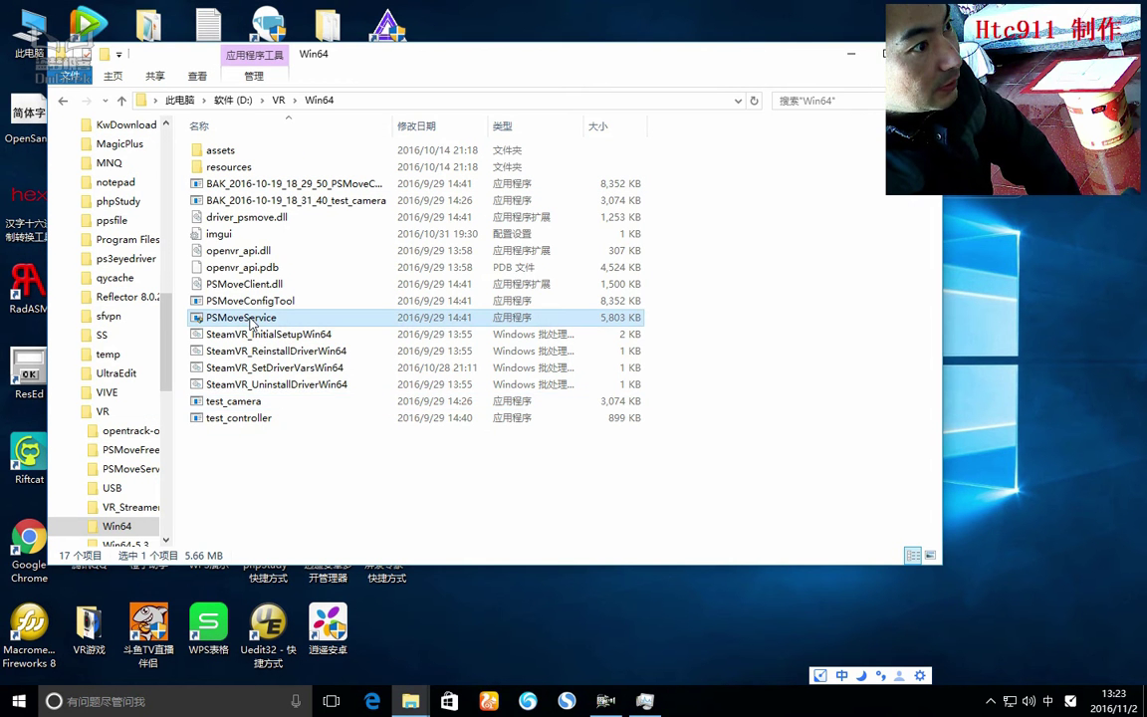
double_click(250, 319)
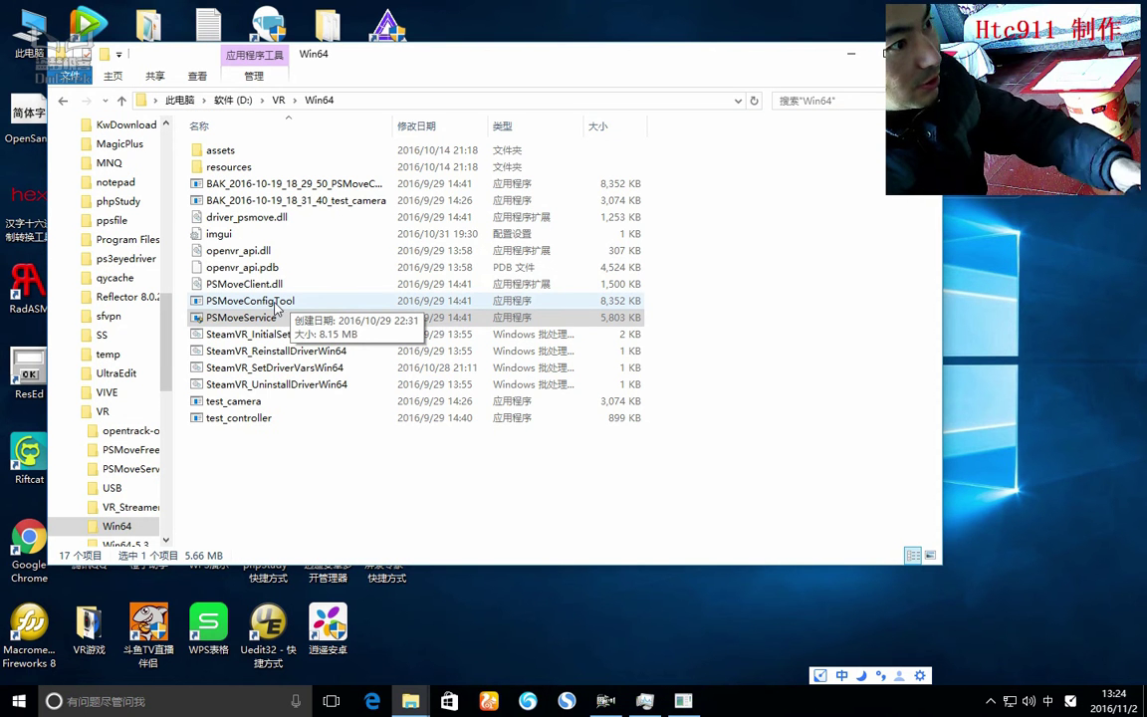
click(280, 307)
double_click(280, 307)
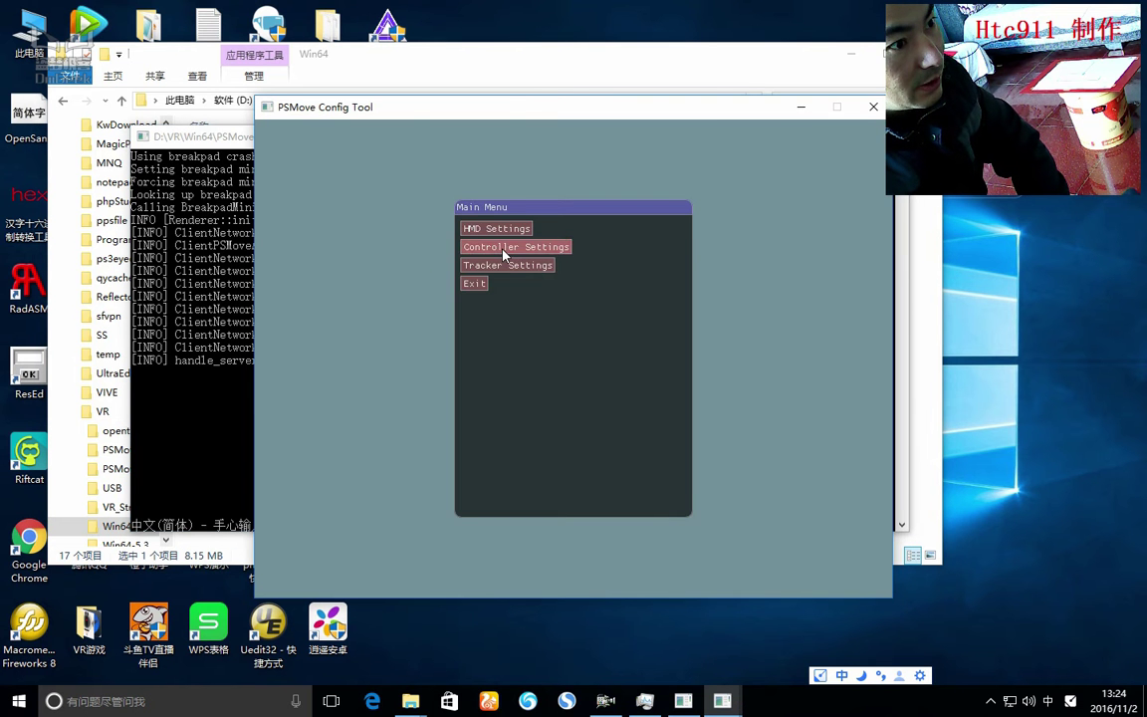
Calibrate the magnetometer of controller 0 in the controller settings and accept the finished calibration.
click(505, 247)
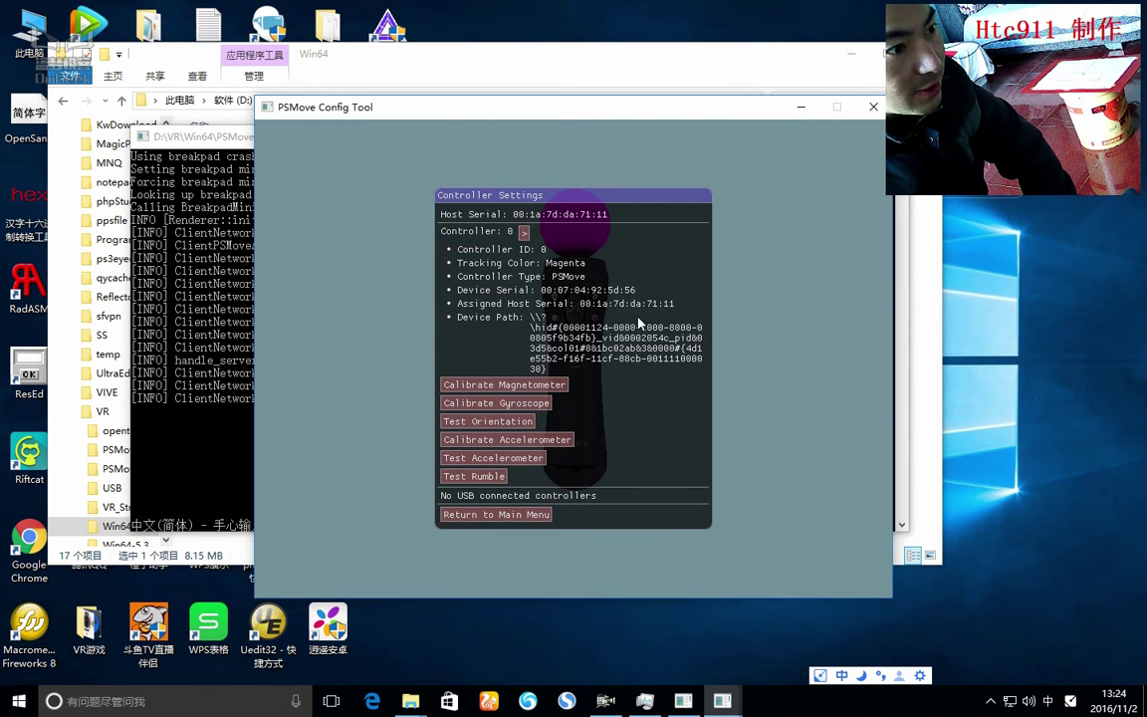
click(503, 385)
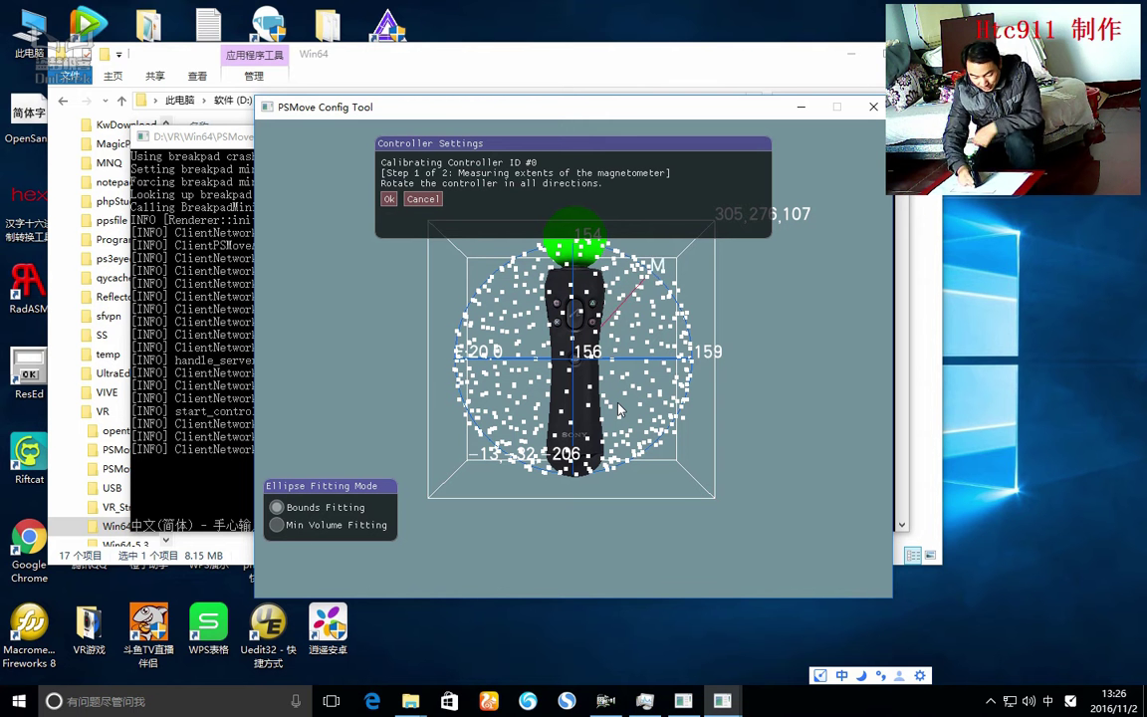
click(389, 199)
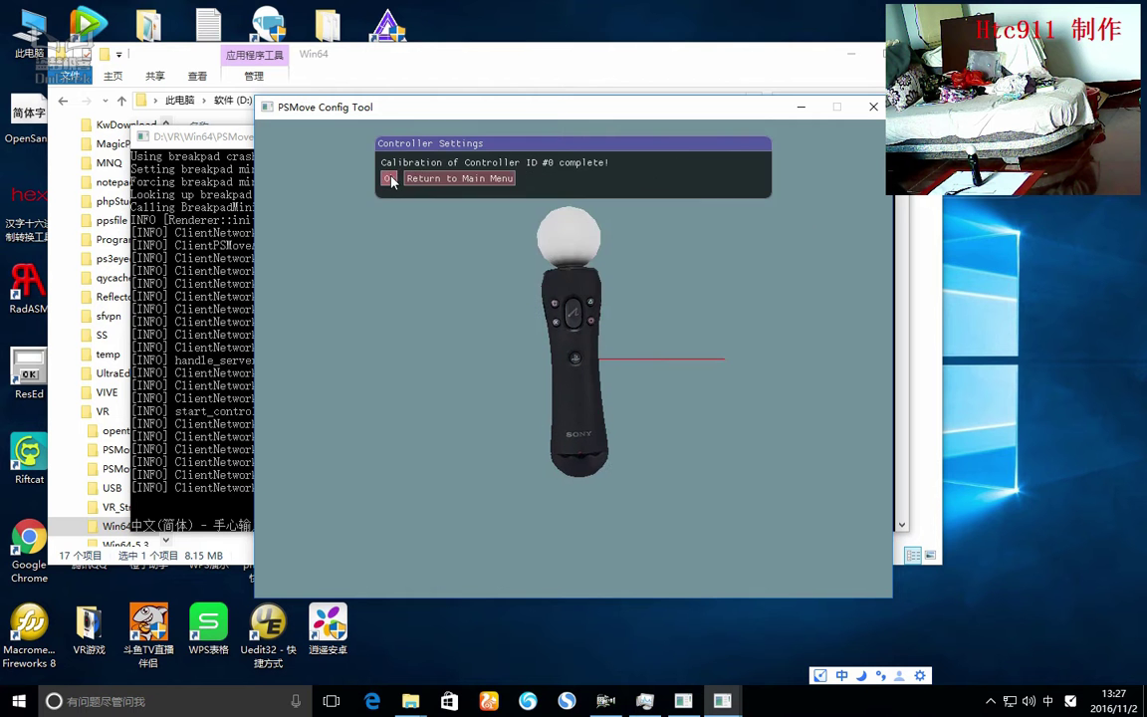
click(395, 212)
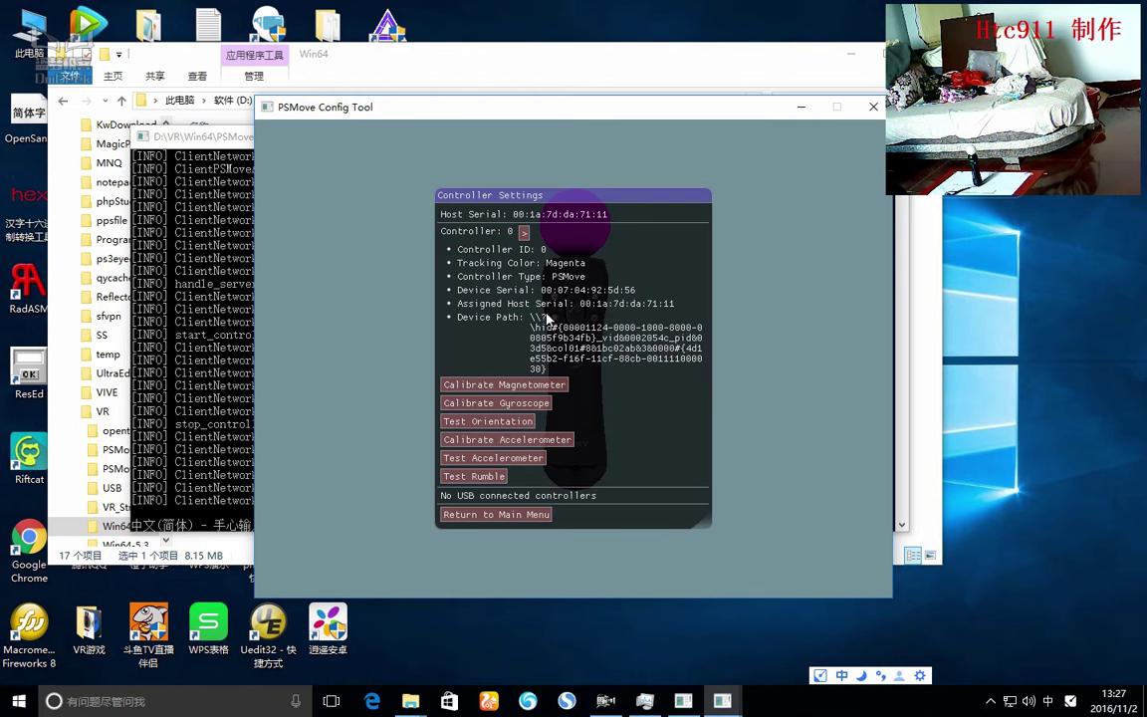
Calibrate the gyroscope of controller 0 and accept the sampling.
click(525, 409)
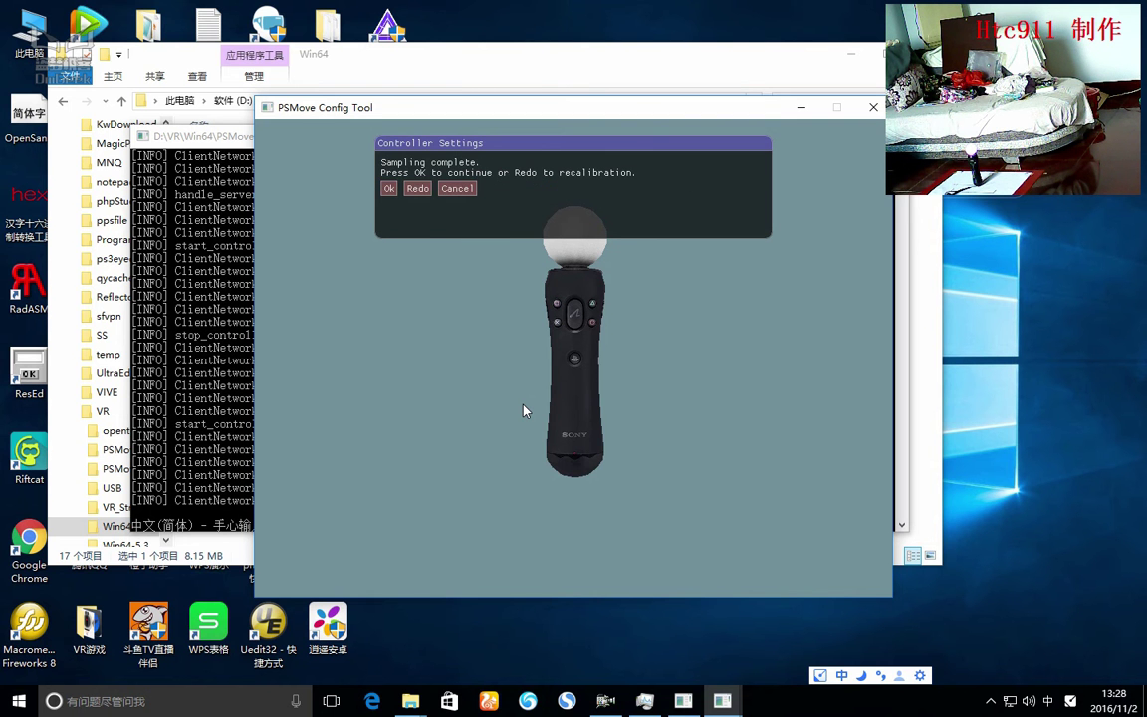
click(390, 189)
click(390, 187)
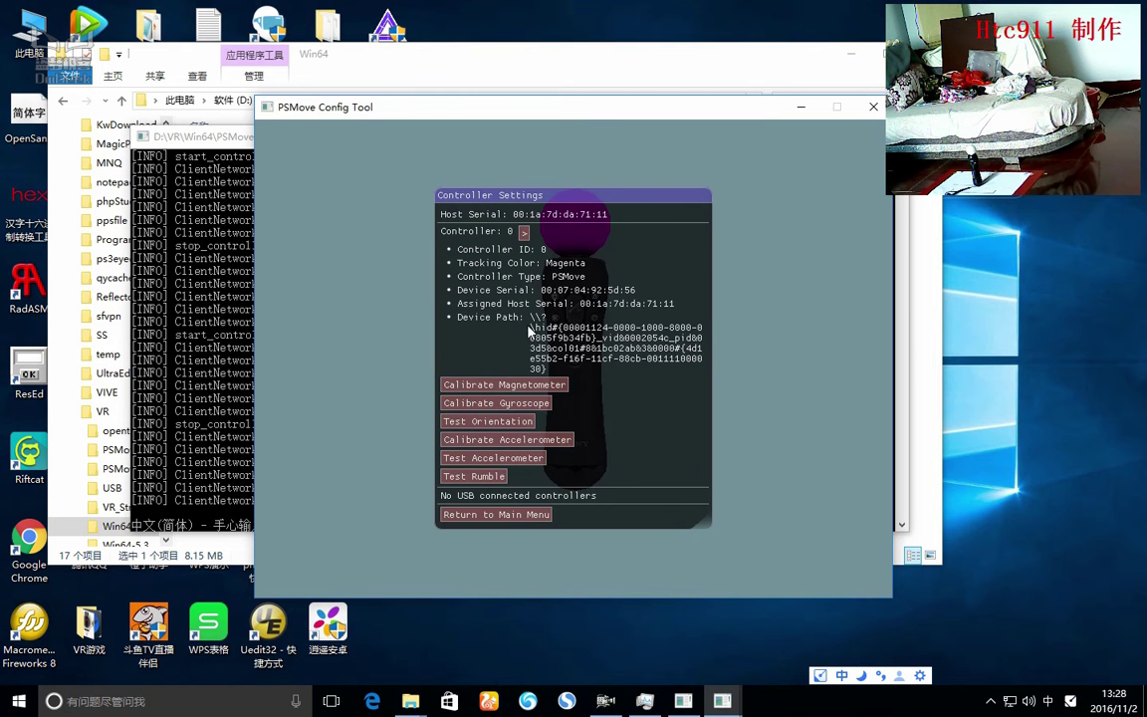
Calibrate the accelerometer of controller 0 by sampling it while it stands upright, and accept the result.
click(547, 446)
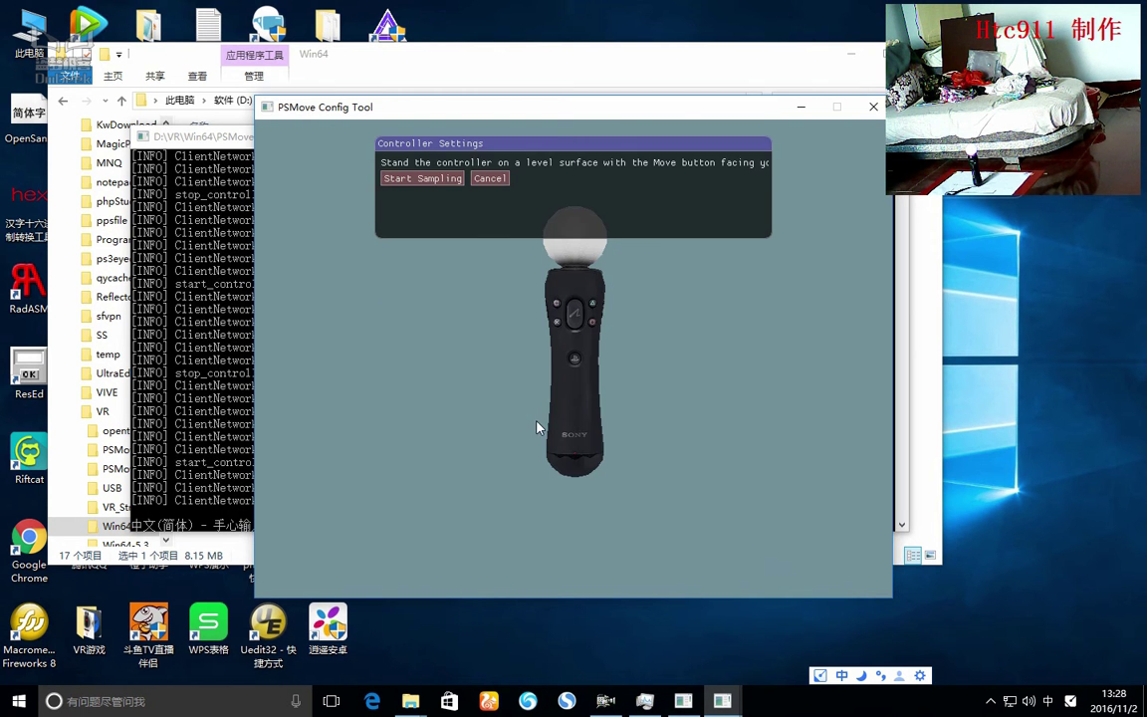
click(408, 179)
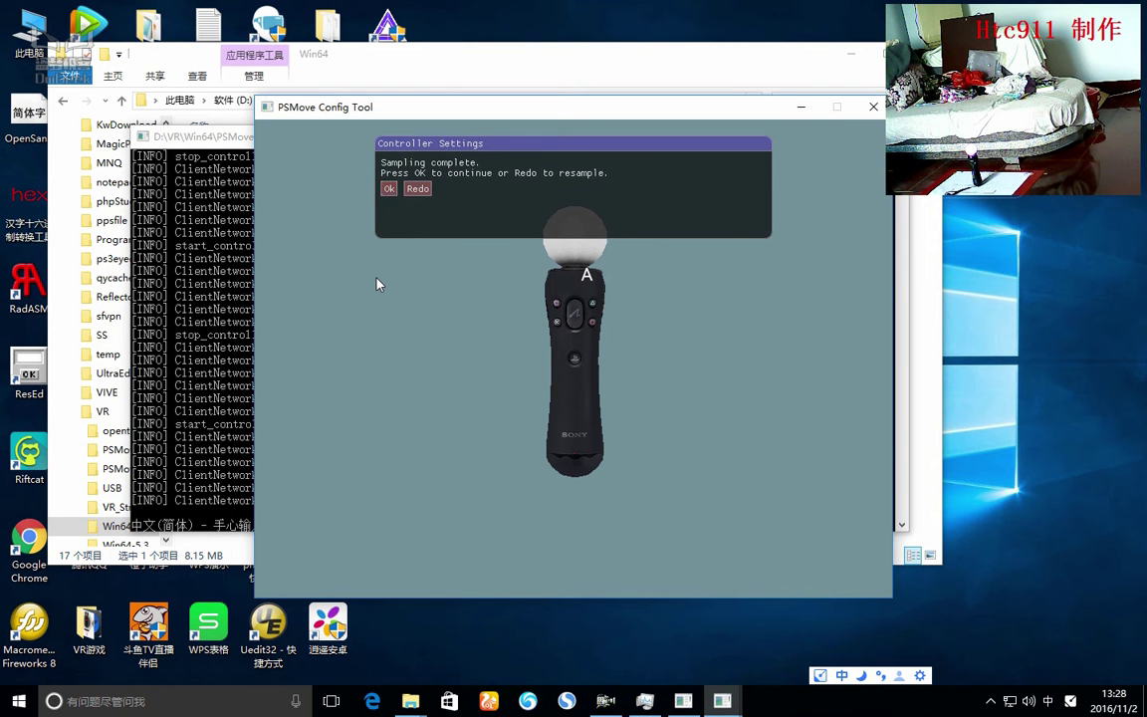
click(390, 189)
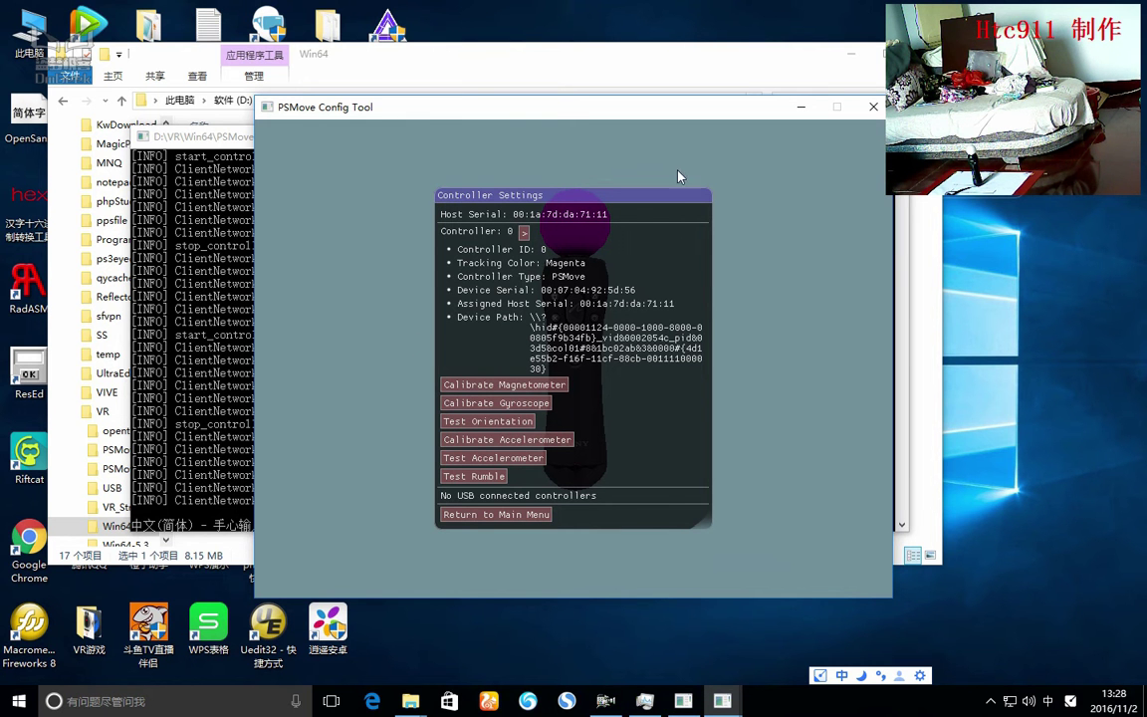
Leave the controller settings, open the tracker settings and check the video feed of tracker 0.
click(505, 517)
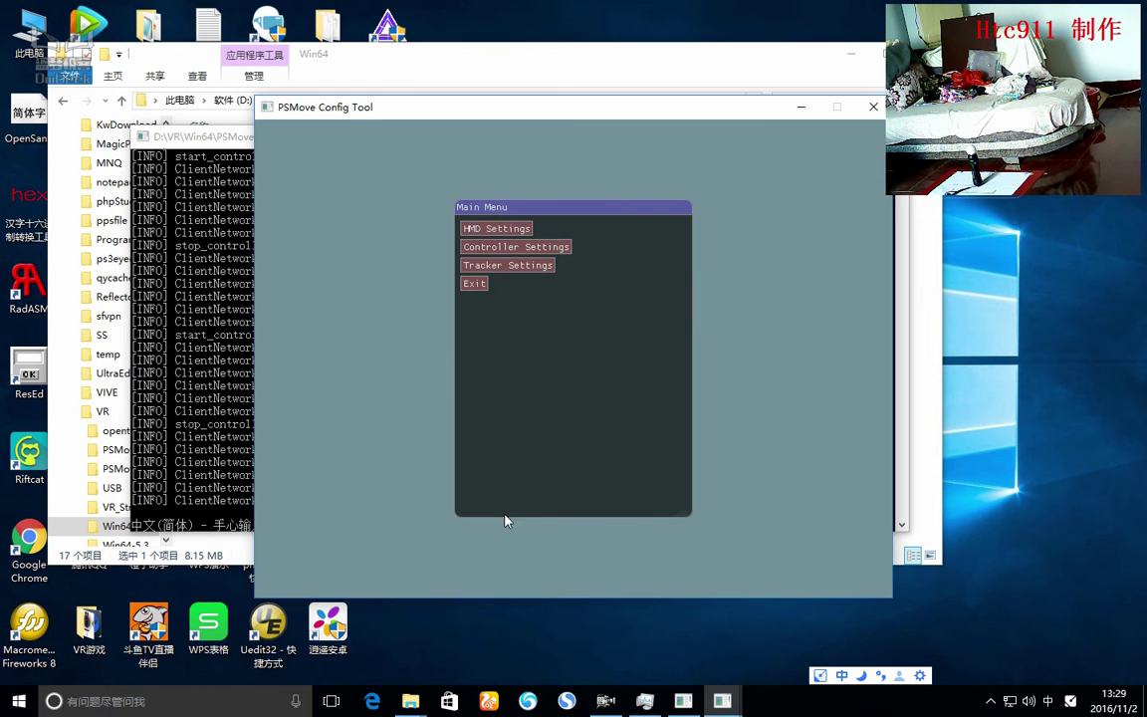
click(517, 270)
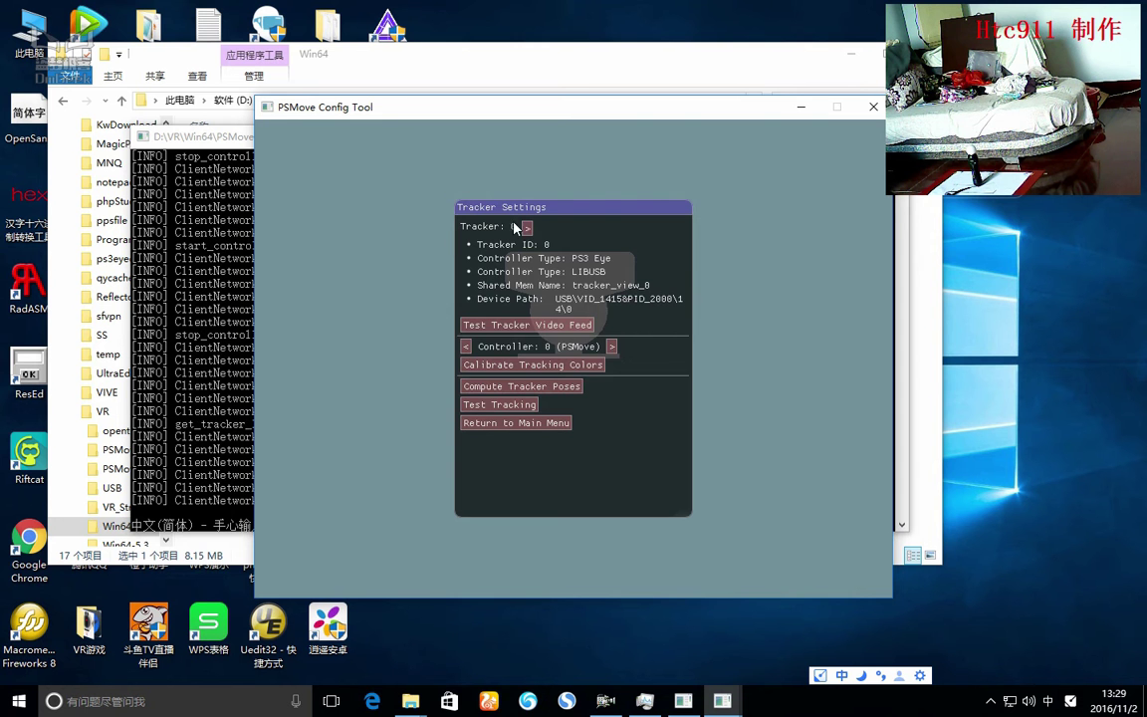
click(543, 326)
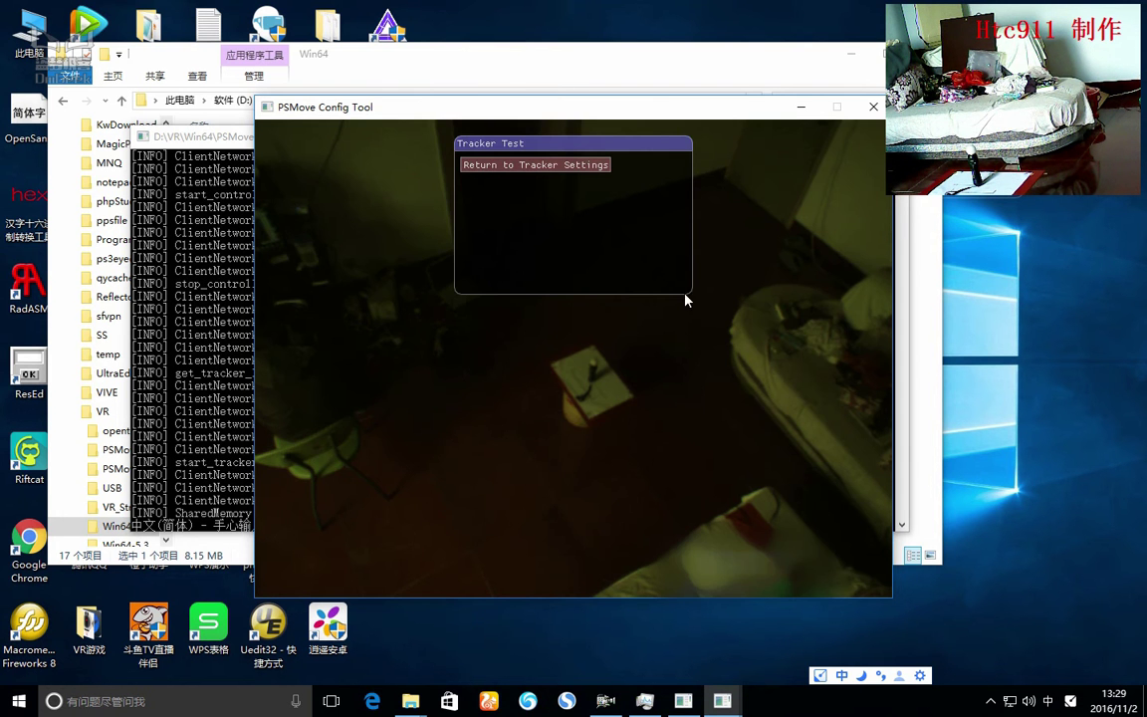
click(550, 170)
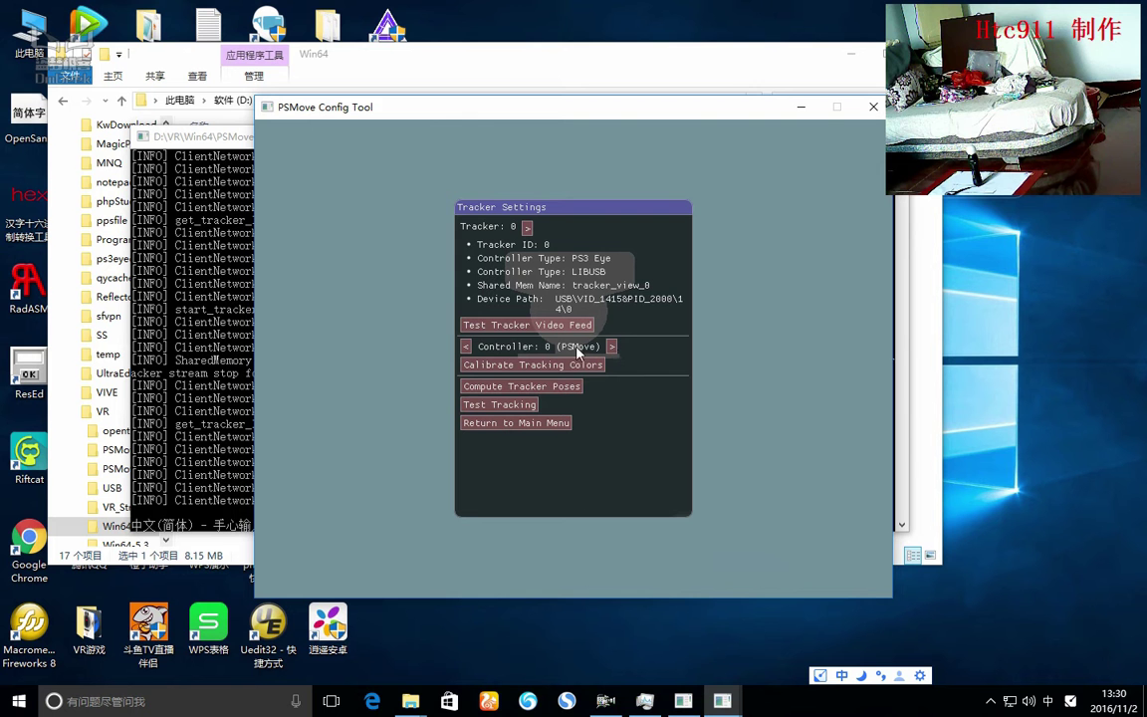
Open the tracking color calibration for PSMove controller 0 on tracker 0 and set the video filter mode to Masked.
click(612, 348)
click(612, 348)
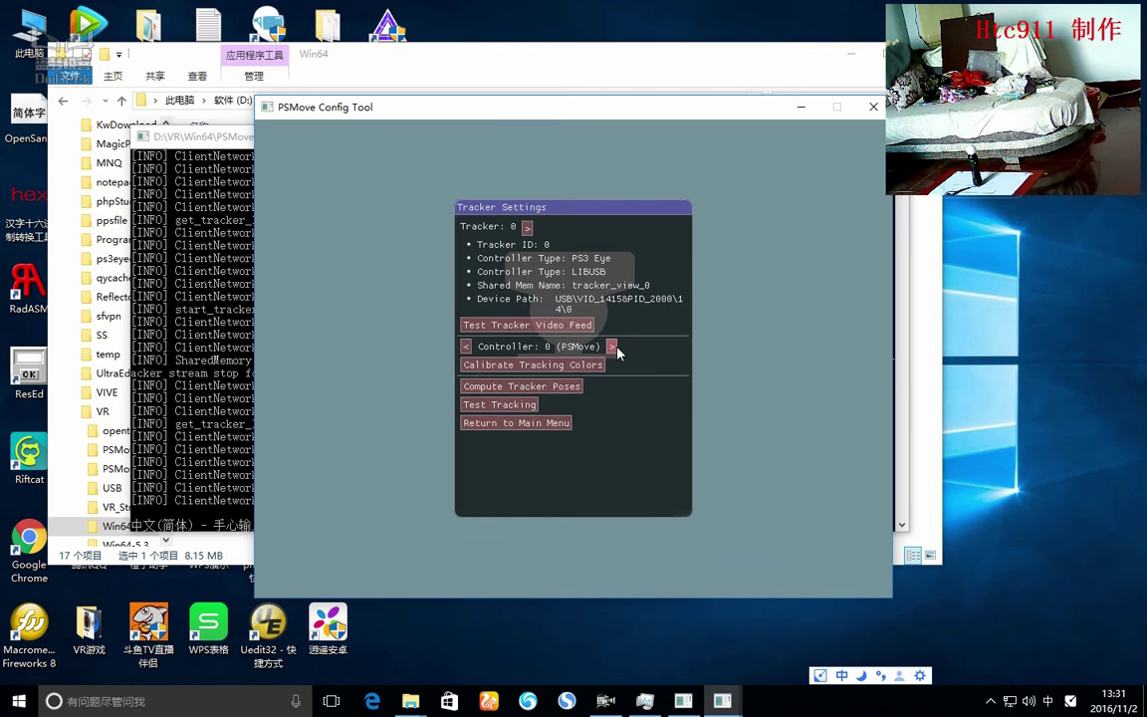
click(571, 366)
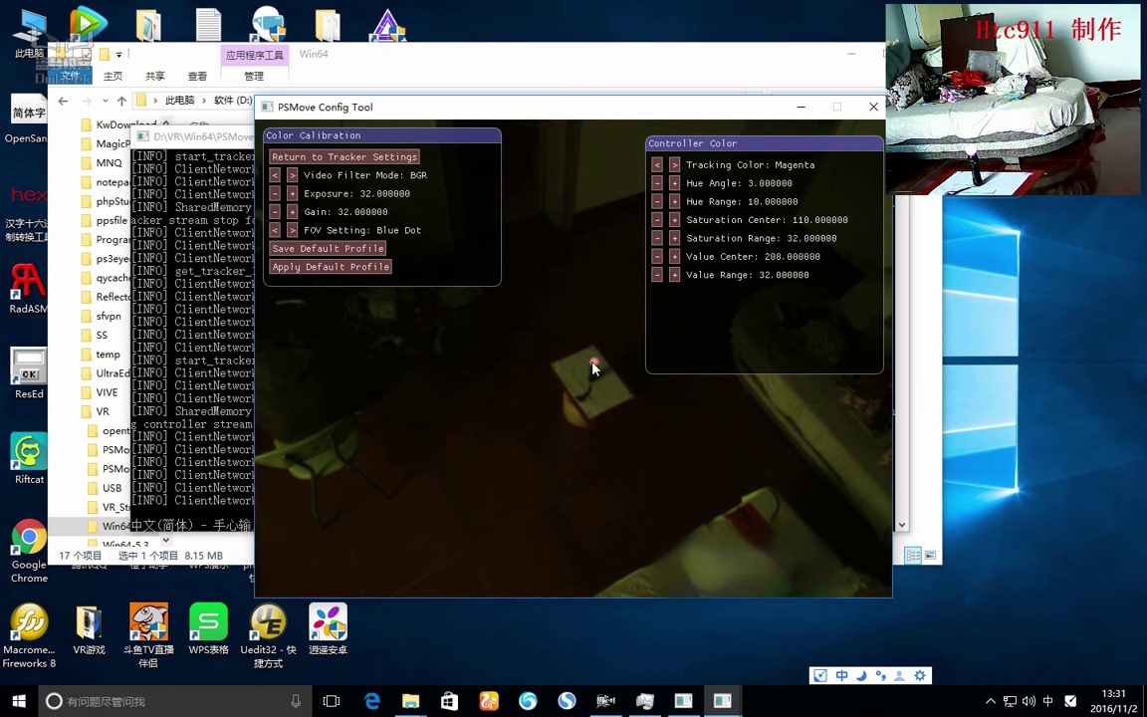
click(292, 176)
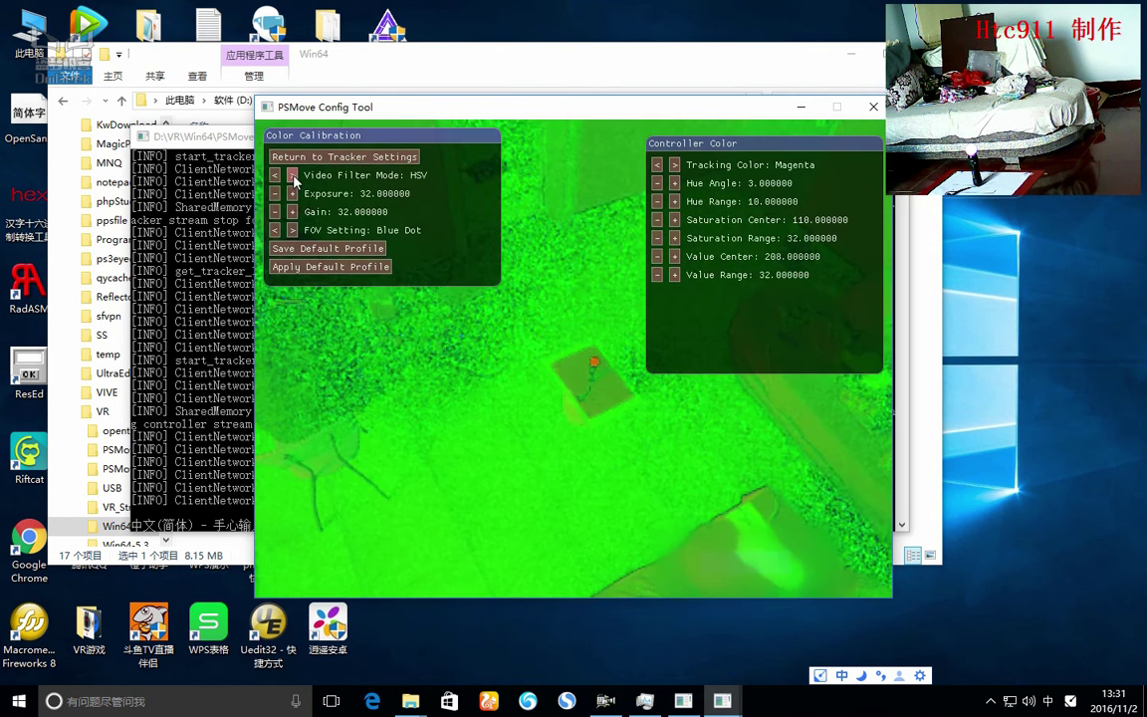
click(291, 175)
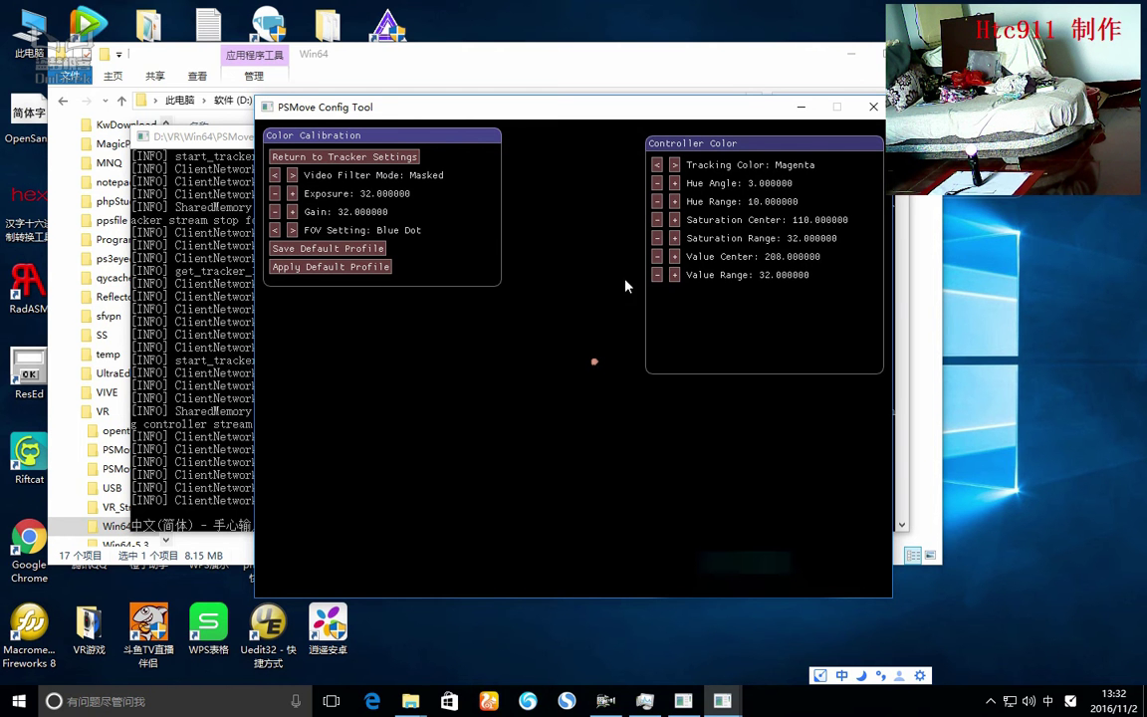
Return the video filter to BGR, resample the Magenta tracking color from the controller's glowing ball, and check it in Masked mode.
click(292, 176)
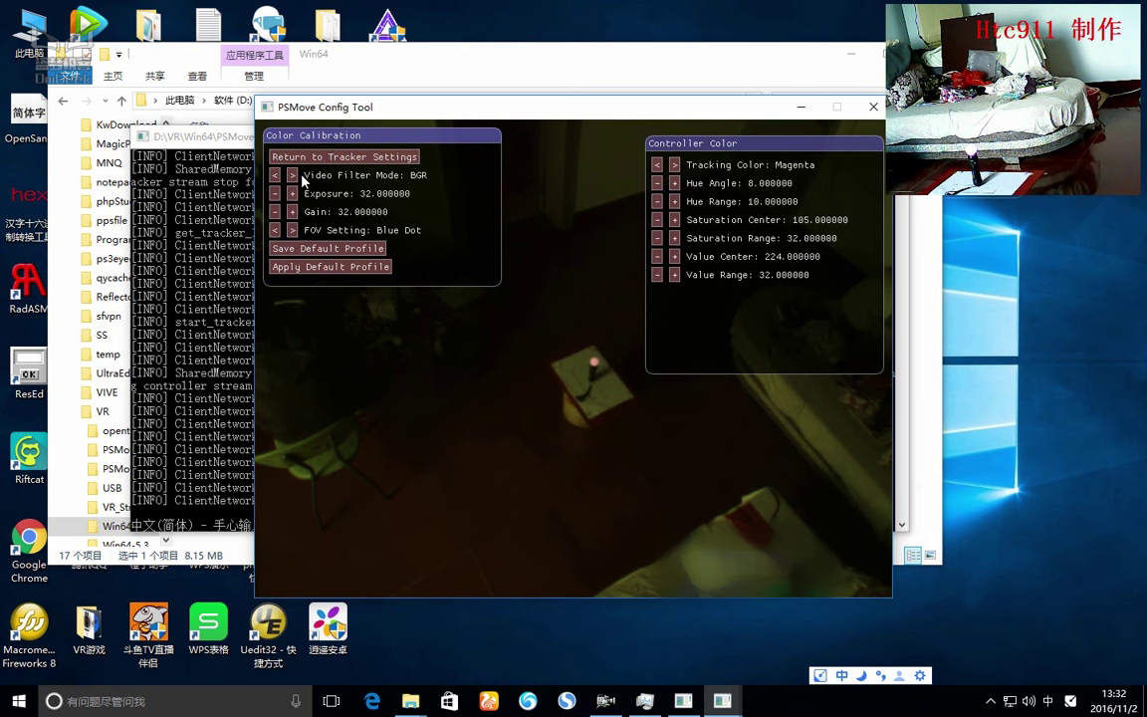
click(293, 175)
click(292, 175)
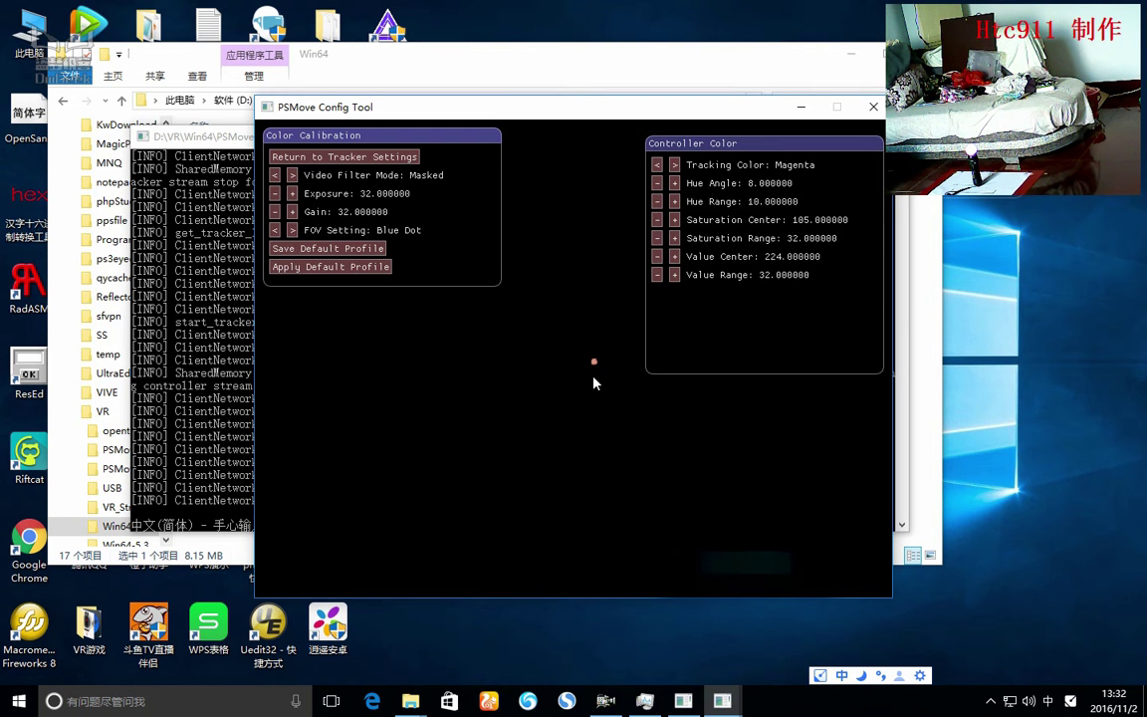
Switch the tracking color to Cyan and back to Magenta, then save the default profile and leave the color calibration.
click(675, 166)
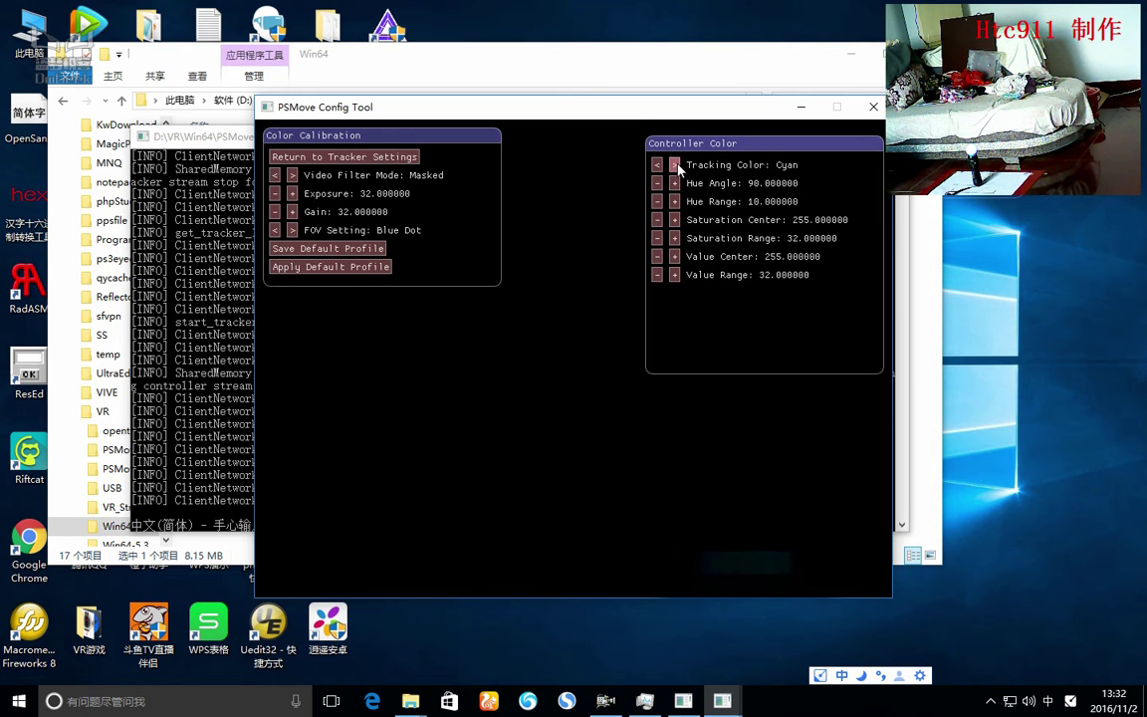
click(674, 166)
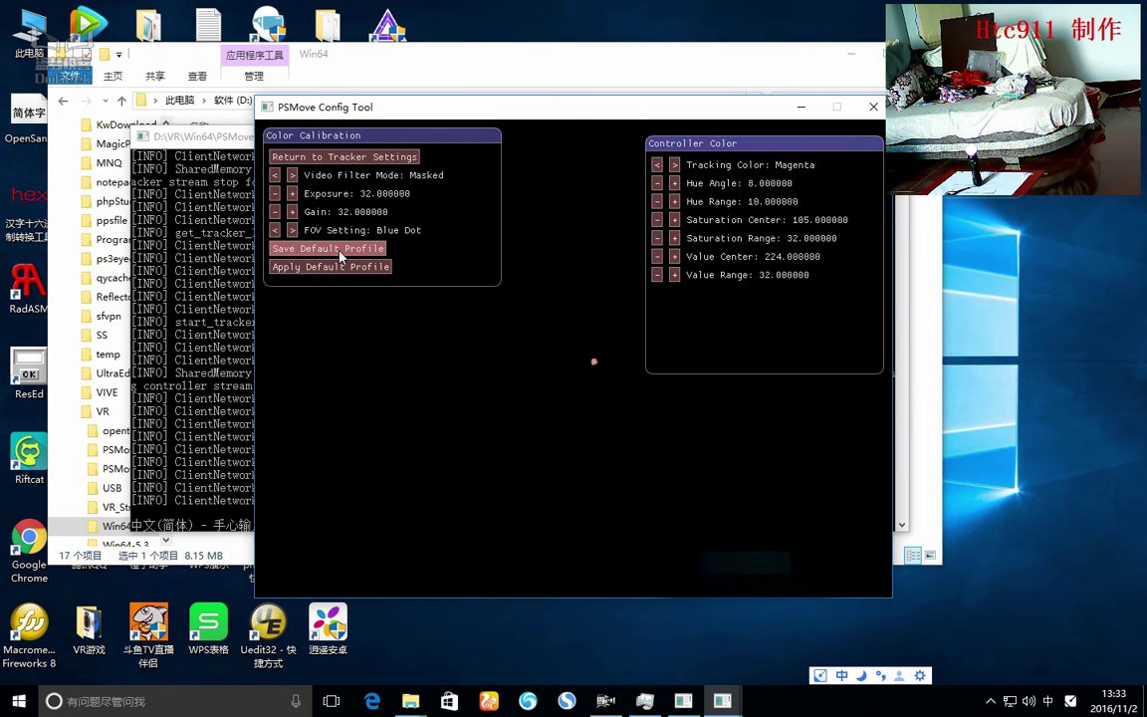
click(345, 257)
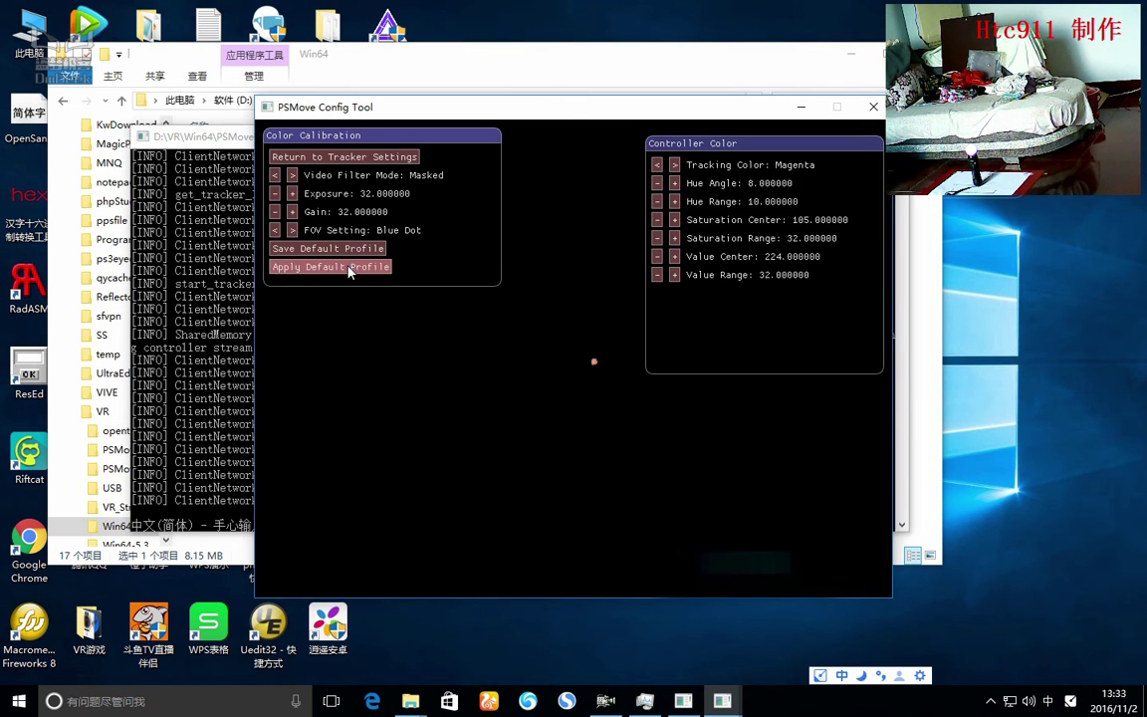
click(366, 159)
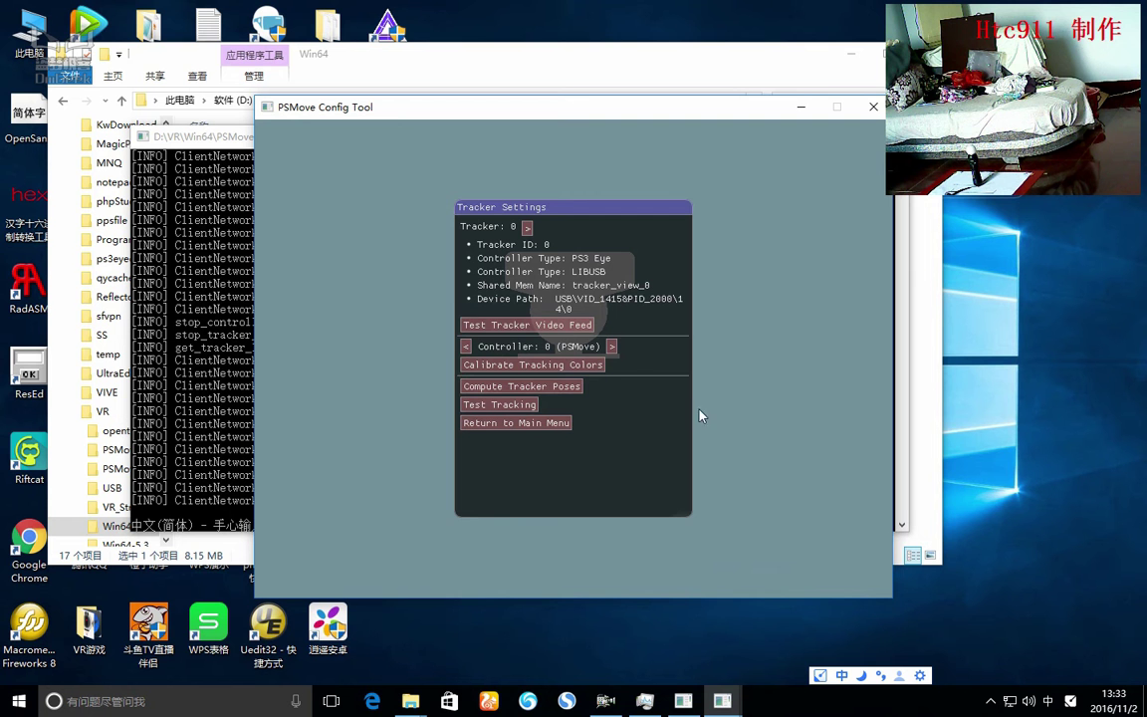
Compute the tracker poses from the tracker settings, accept the HMD tracking check, and return to the main menu.
click(543, 422)
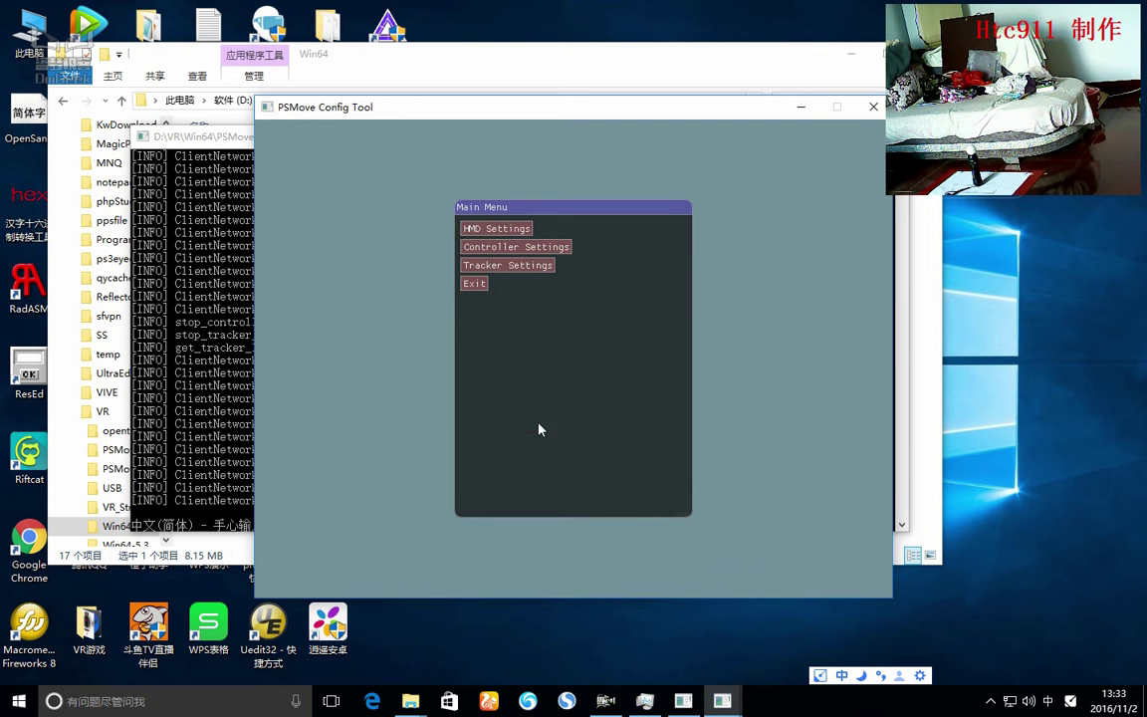
click(513, 247)
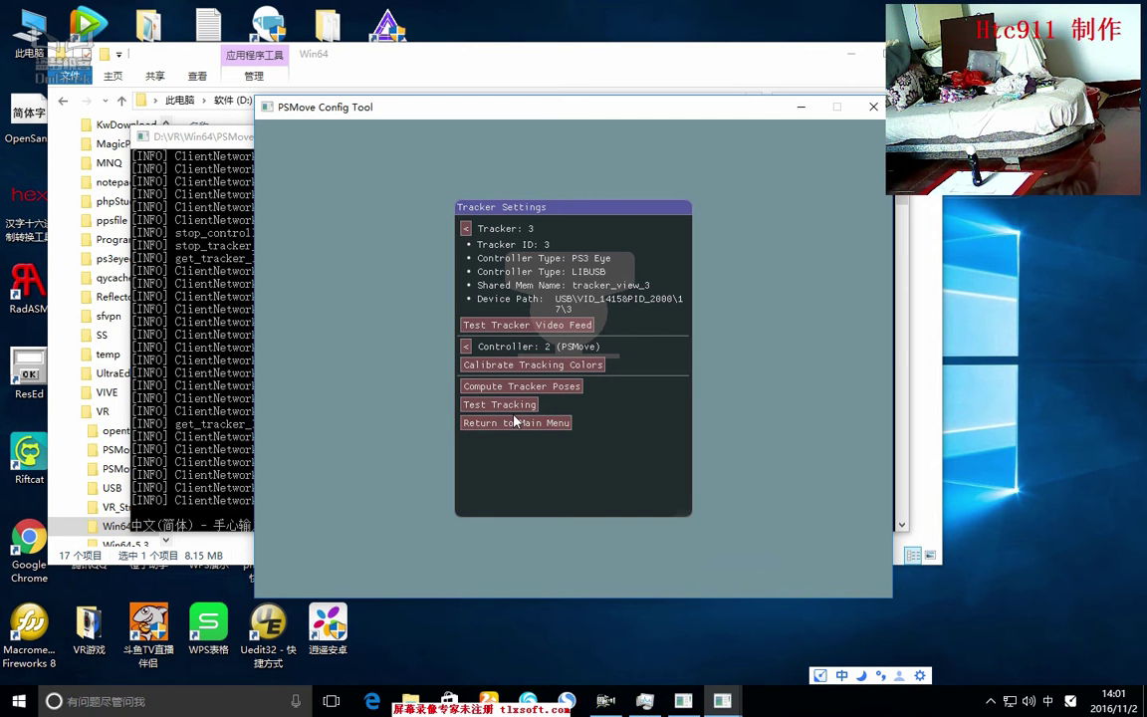
click(574, 396)
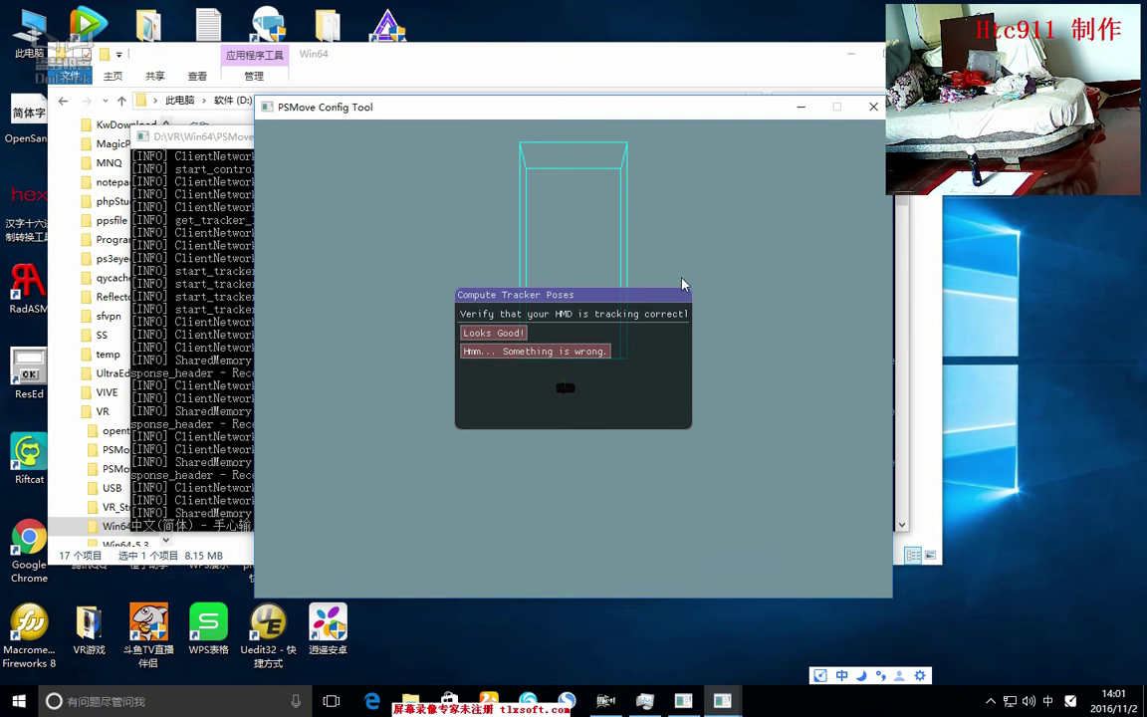
click(503, 334)
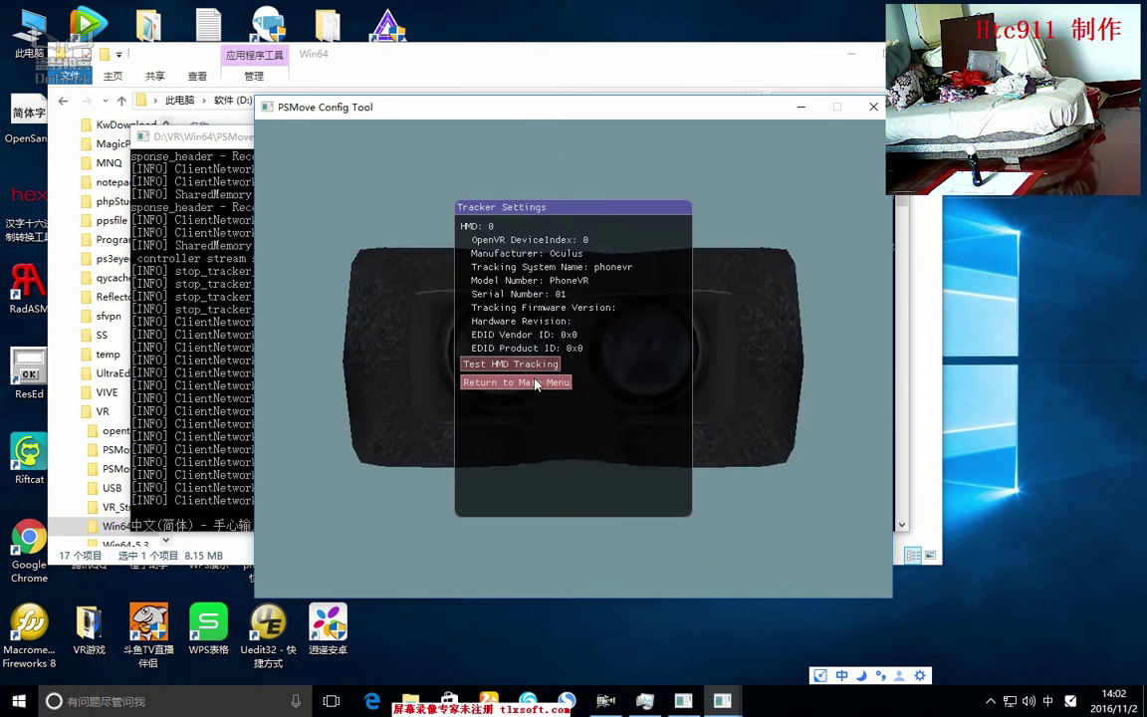
click(539, 382)
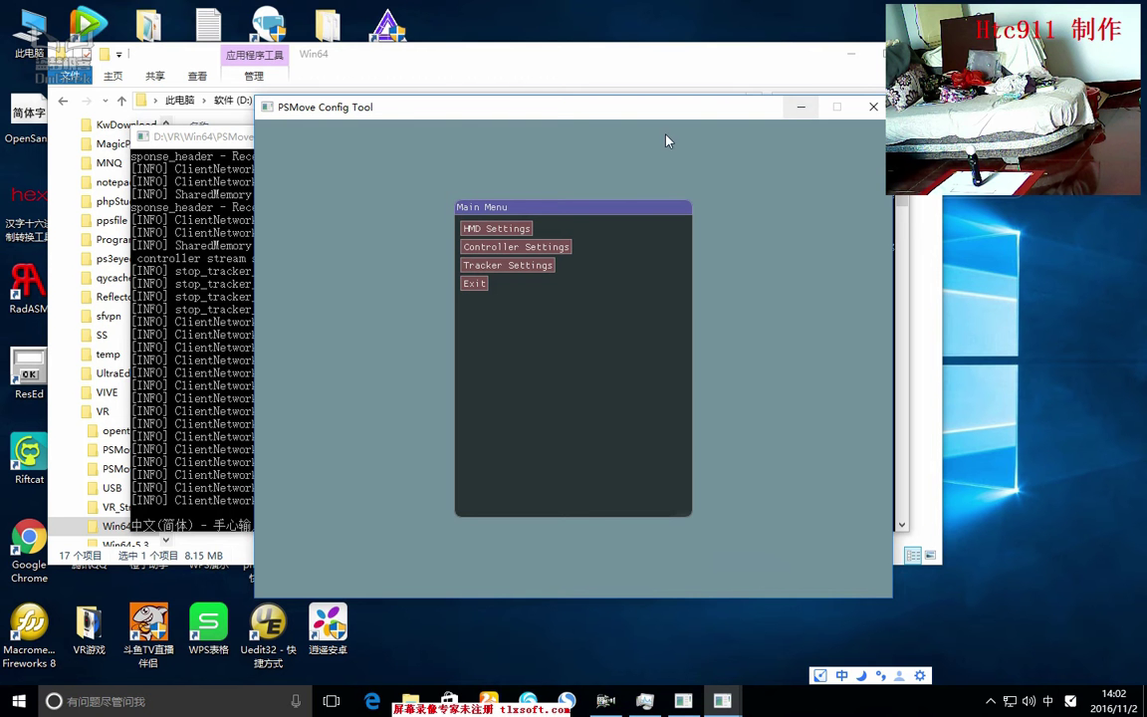
Minimize PSMove Config Tool, start Riftcat, and connect VRidge to the VS985 4G phone through the 以太网 (Realtek PCIe GBE) connection.
drag(569, 111, 468, 109)
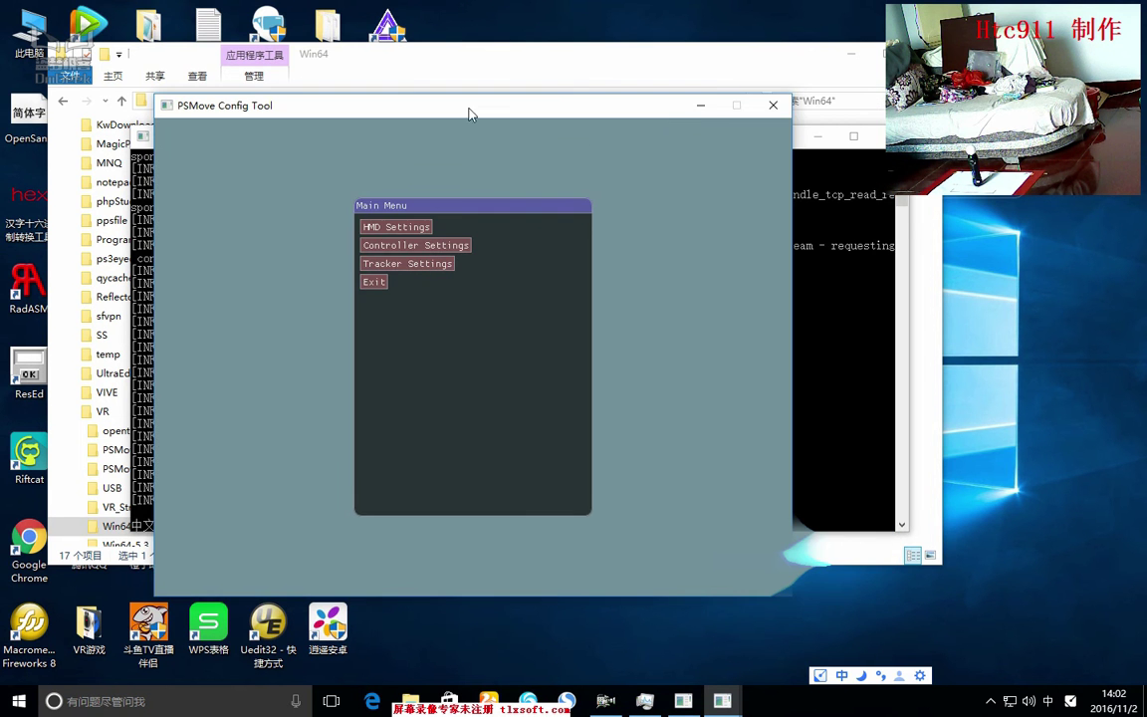
click(704, 110)
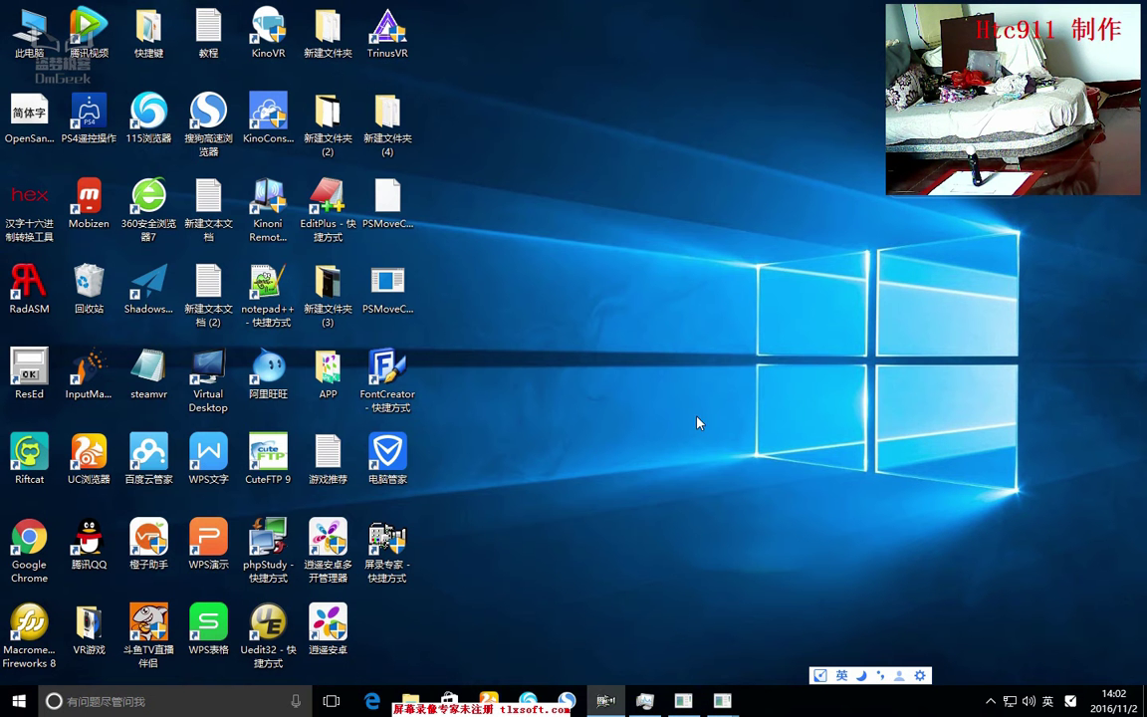
key(shift)
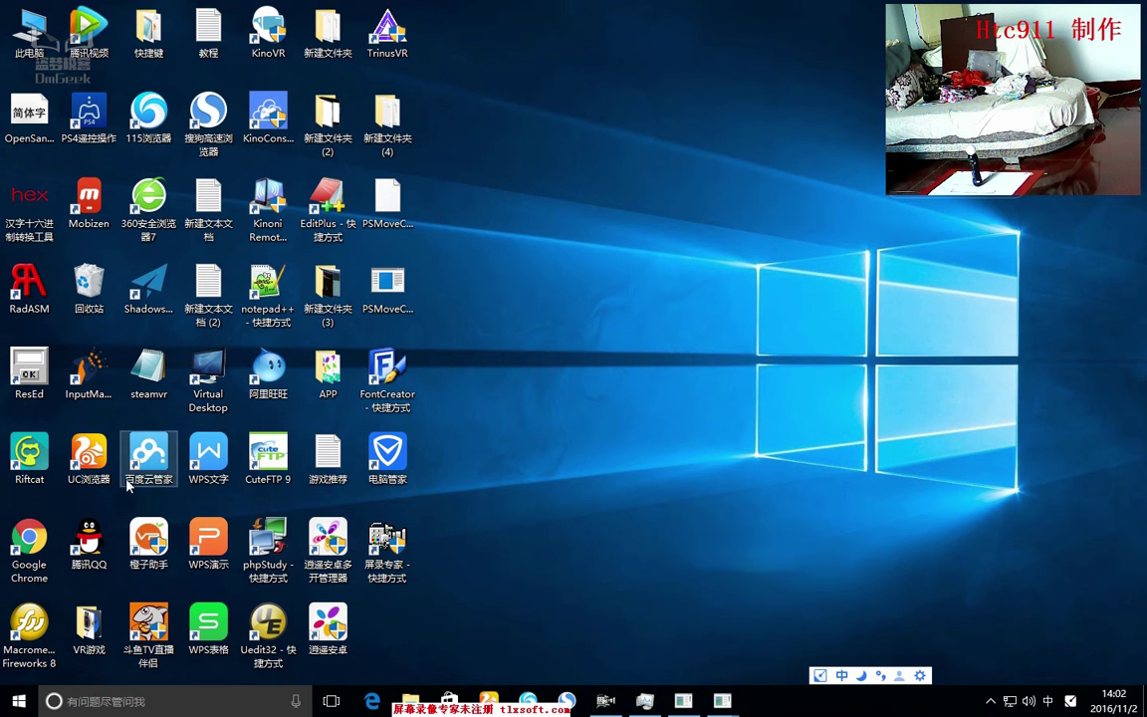
double_click(42, 464)
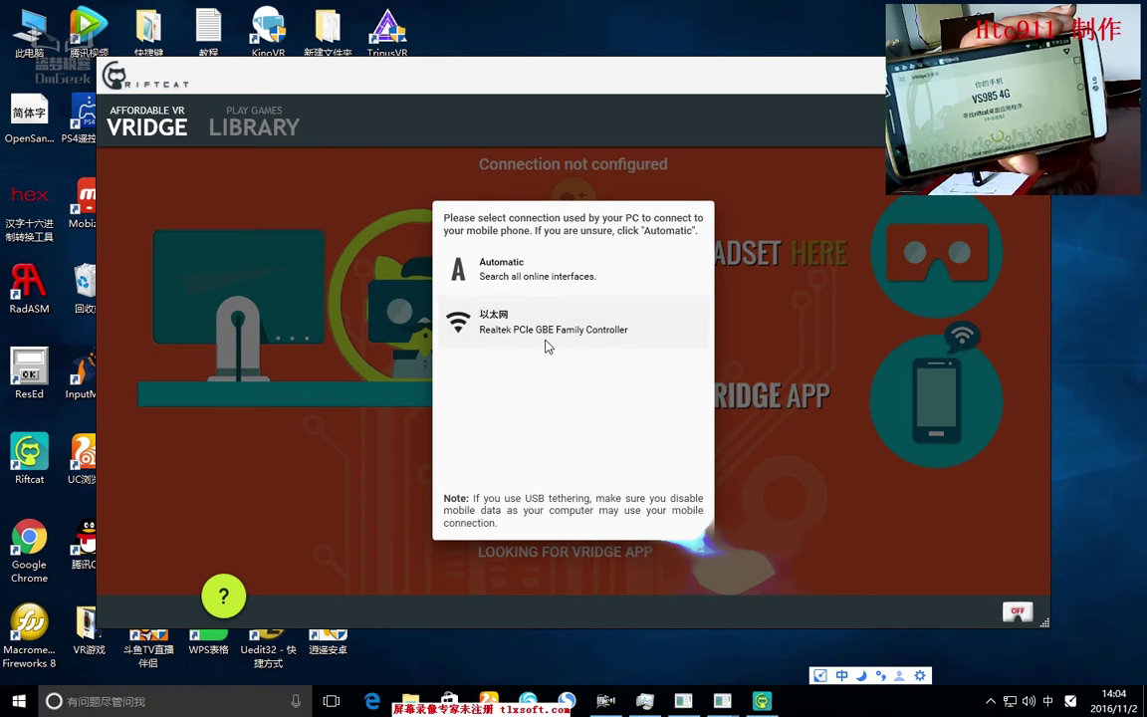
click(511, 328)
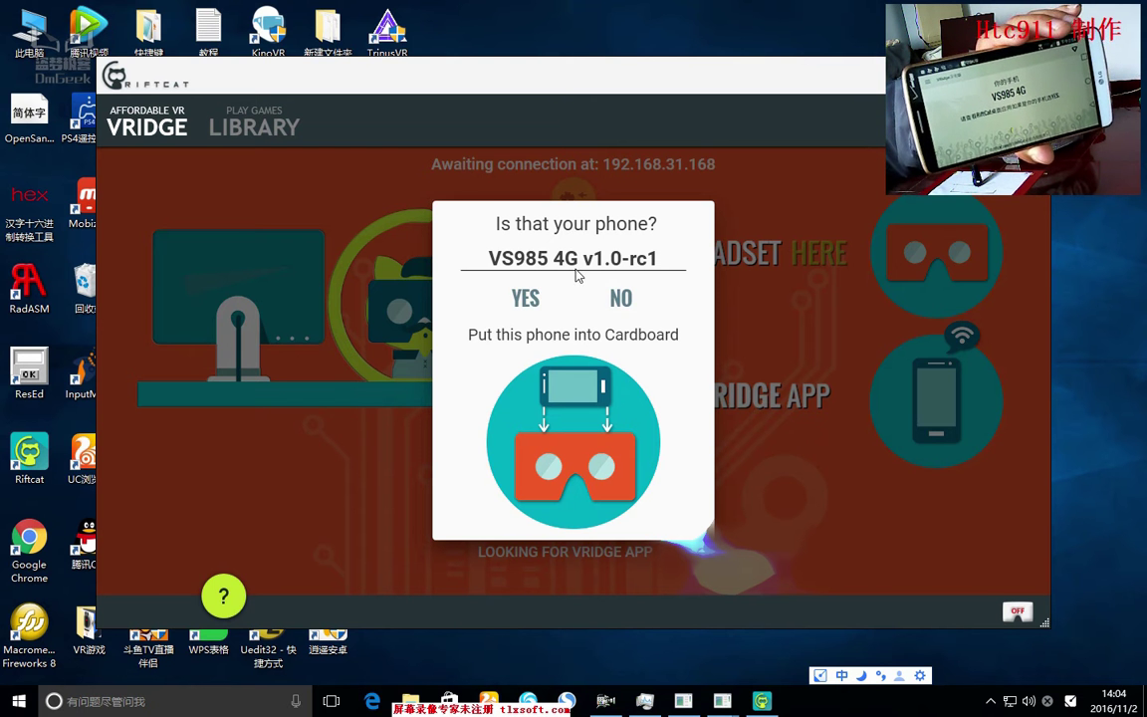
click(525, 299)
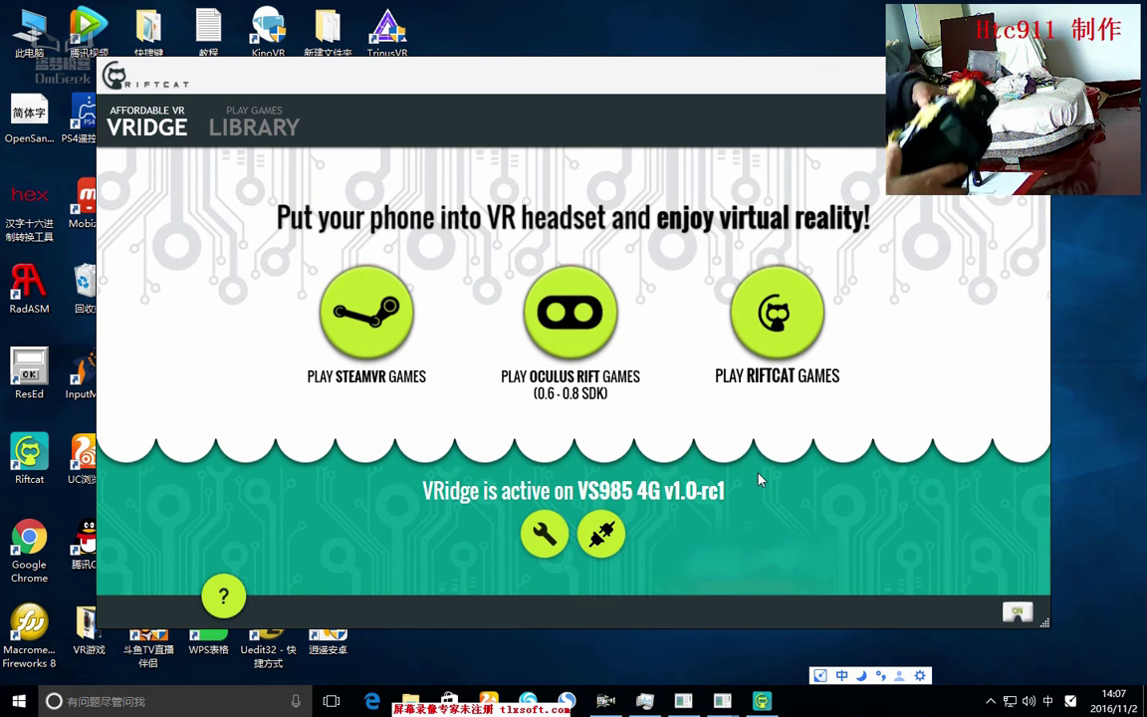
Set VRidge's tracking source to "Phone orientation and FreeTrack position" in the Riftcat settings and apply the change.
drag(808, 84, 586, 46)
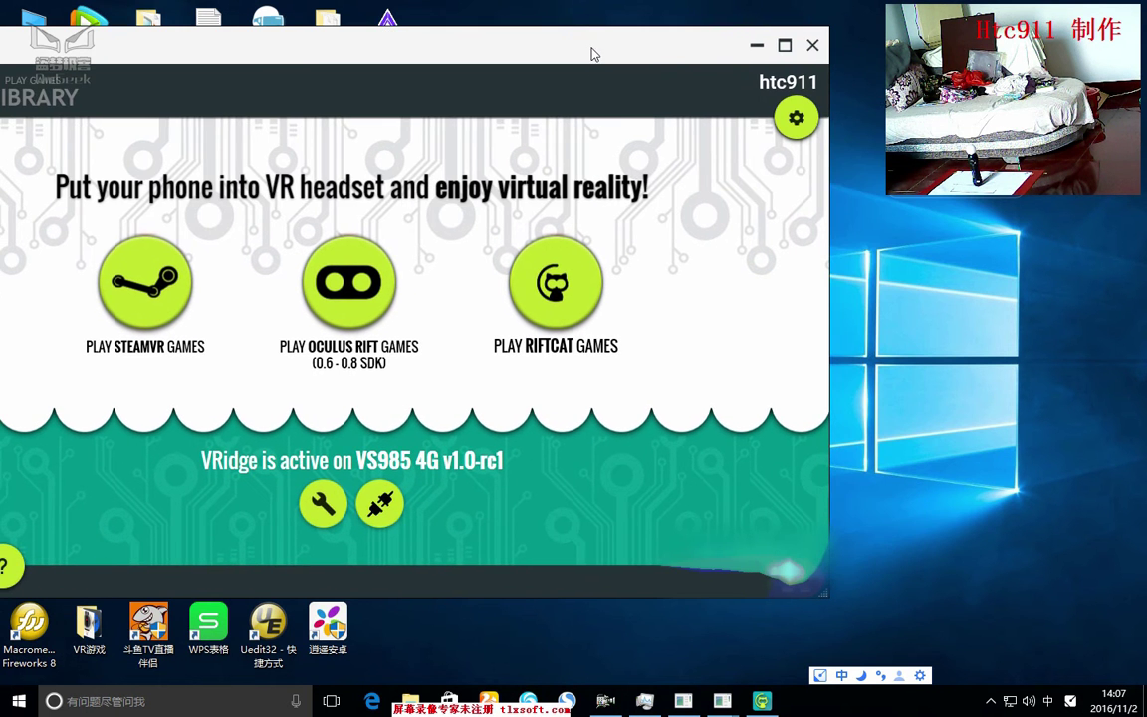
click(796, 117)
click(470, 137)
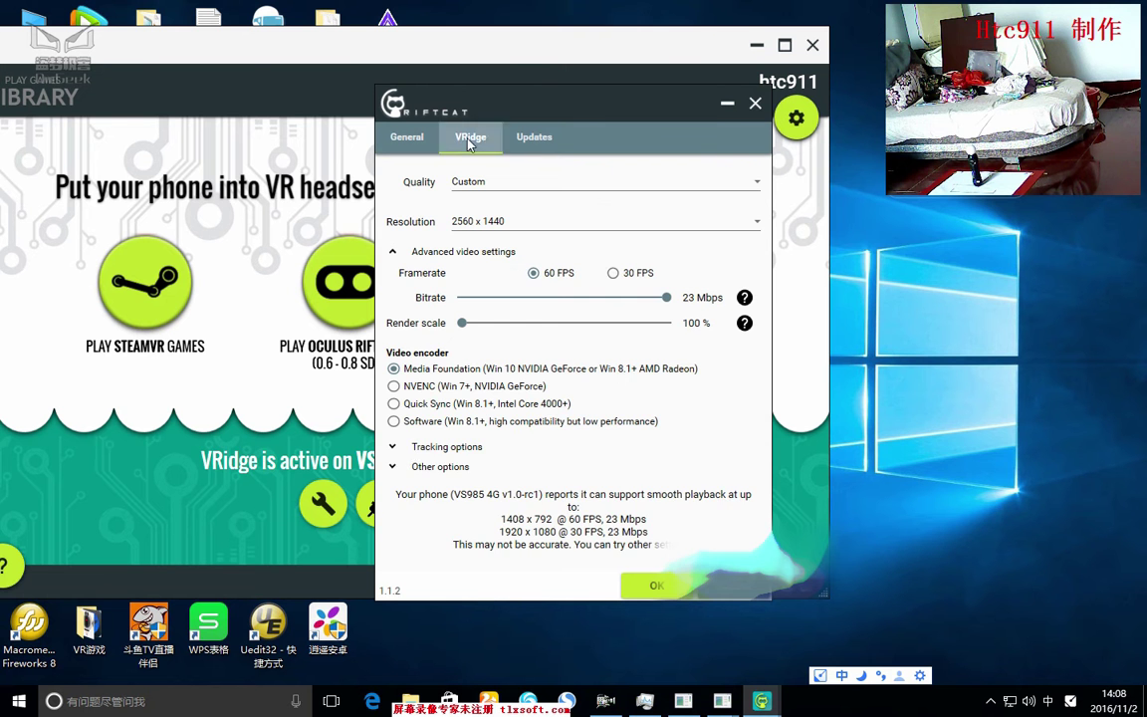
click(448, 448)
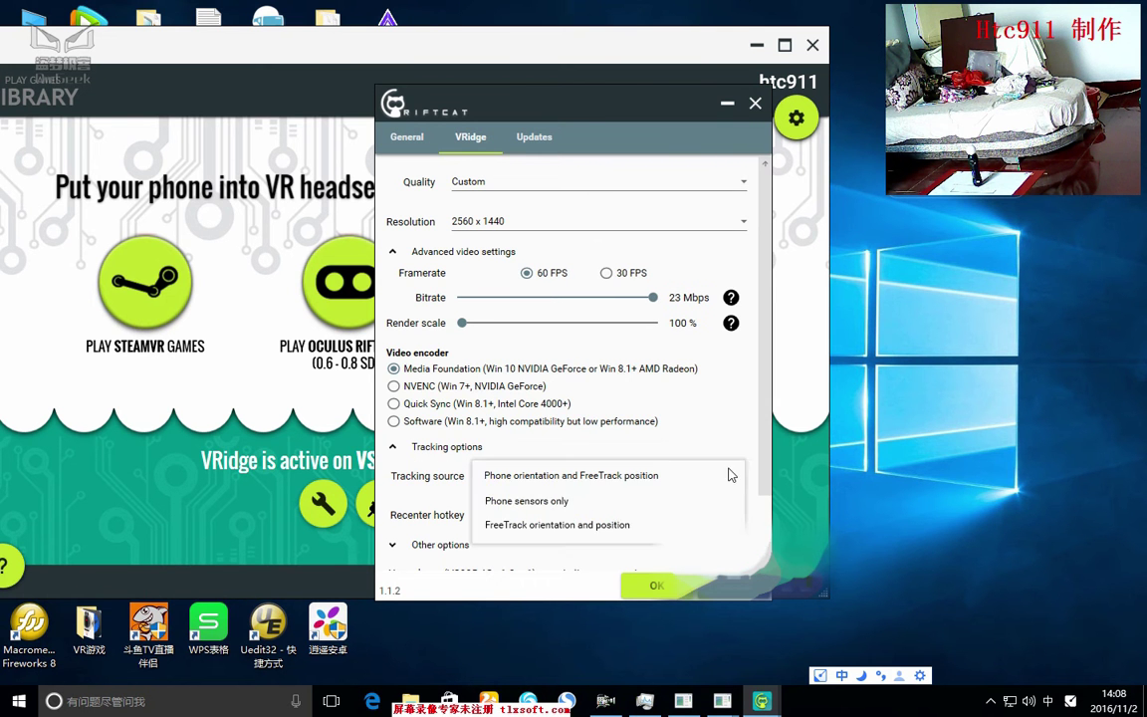
click(727, 477)
click(726, 479)
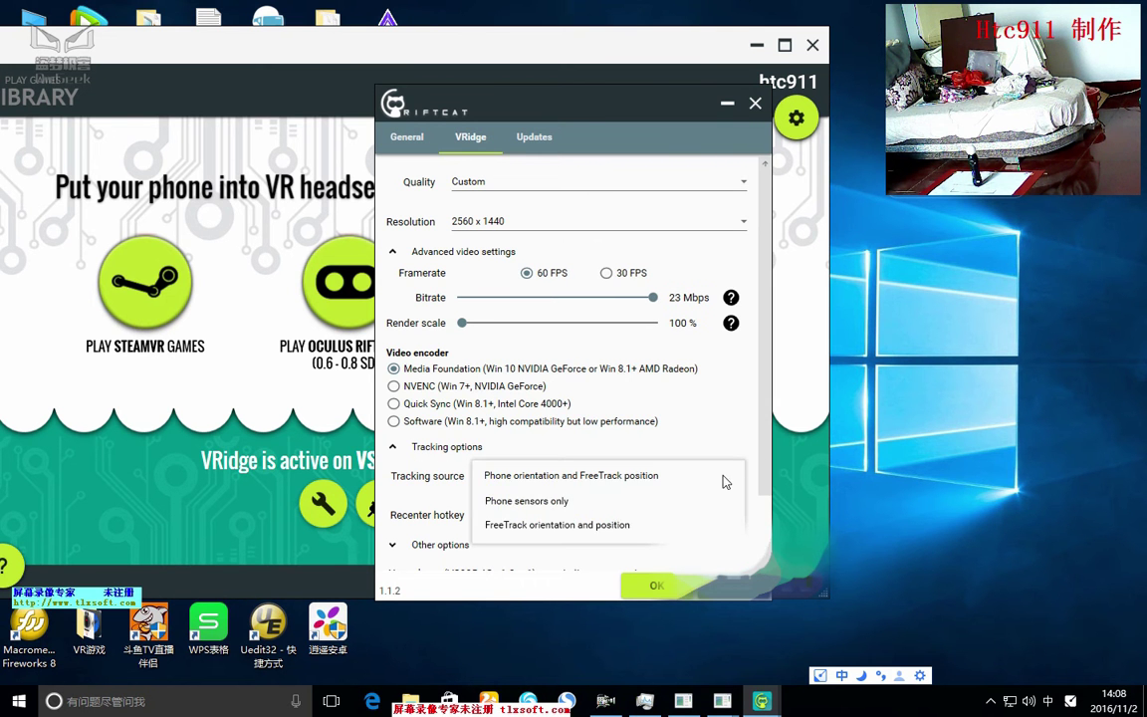
click(583, 481)
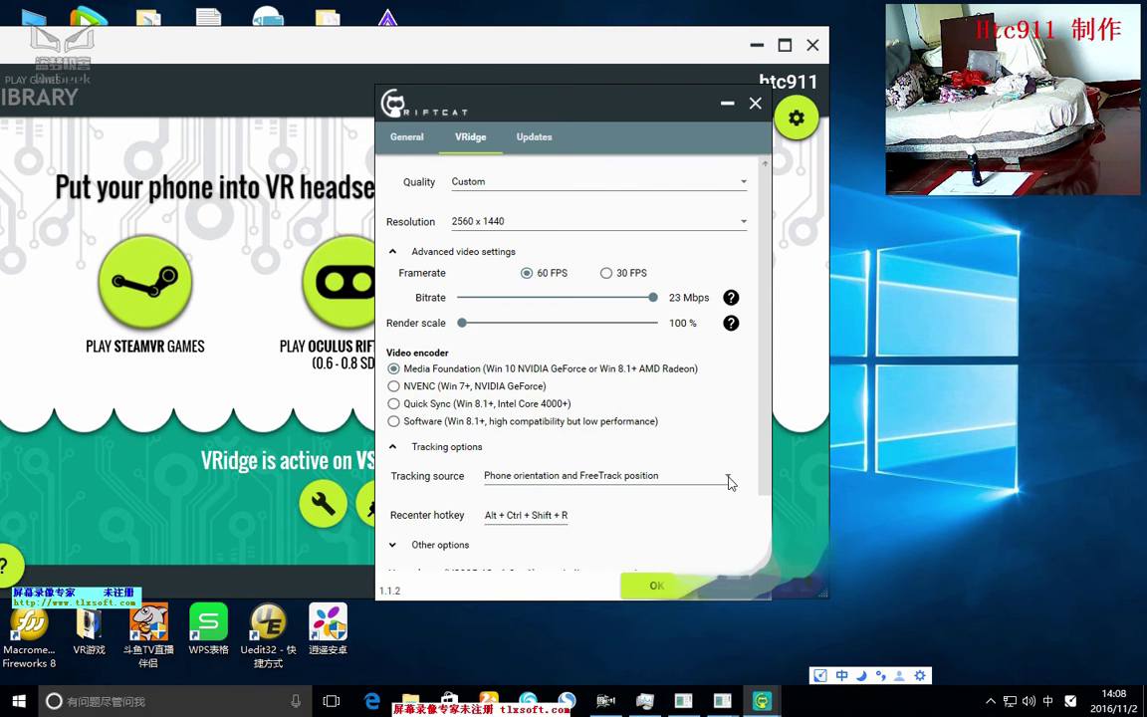
click(653, 586)
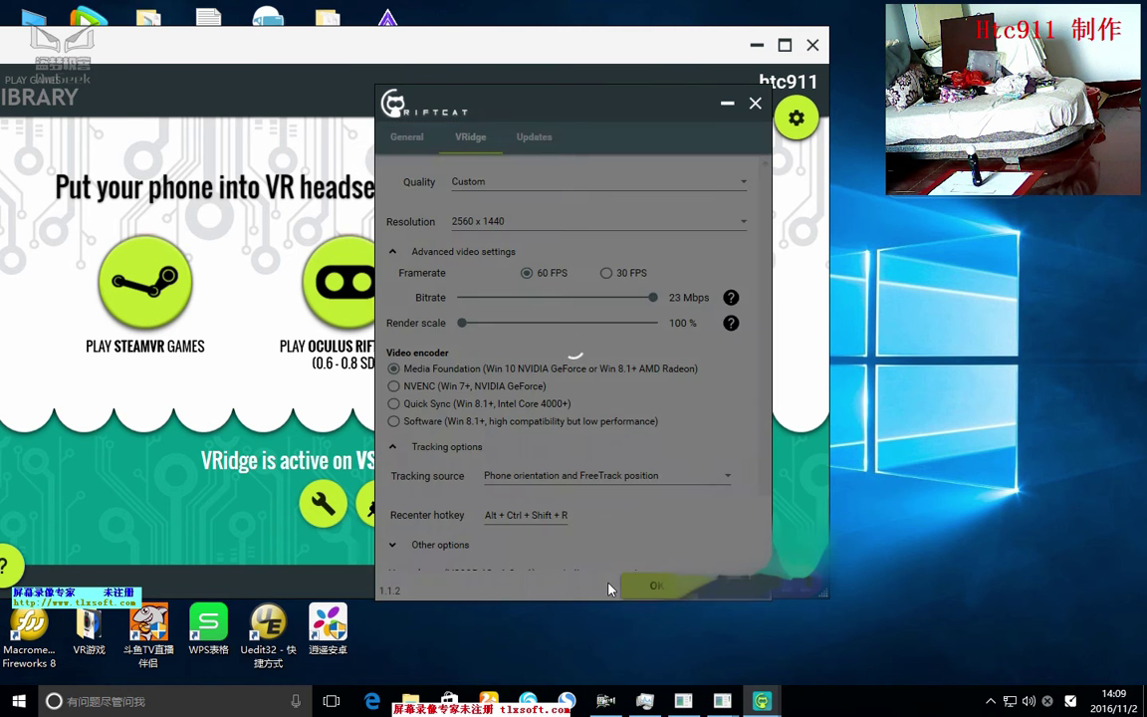
Clear the desktop and open the PSMoveFreepieBridge folder under D:\VR in File Explorer.
mouse_move(361, 61)
mouse_down()
mouse_move(492, 60)
mouse_move(404, 49)
mouse_move(432, 57)
mouse_move(393, 68)
mouse_move(416, 83)
mouse_move(361, 70)
mouse_up()
key(super+d)
mouse_move(410, 701)
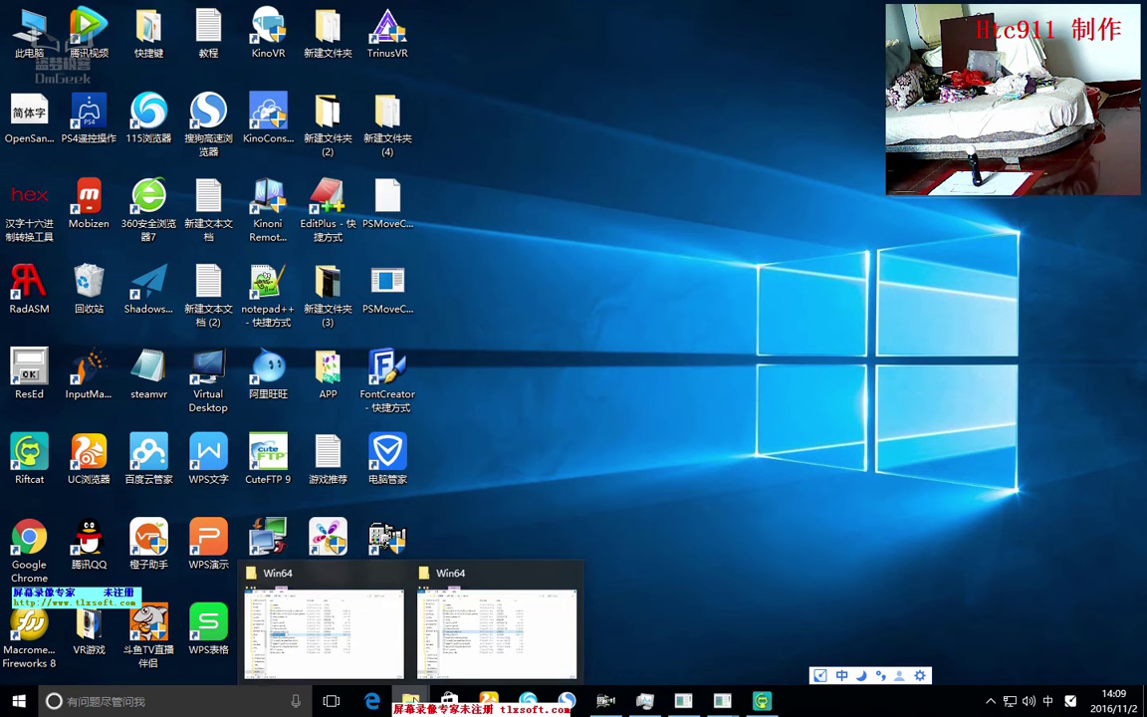
click(364, 622)
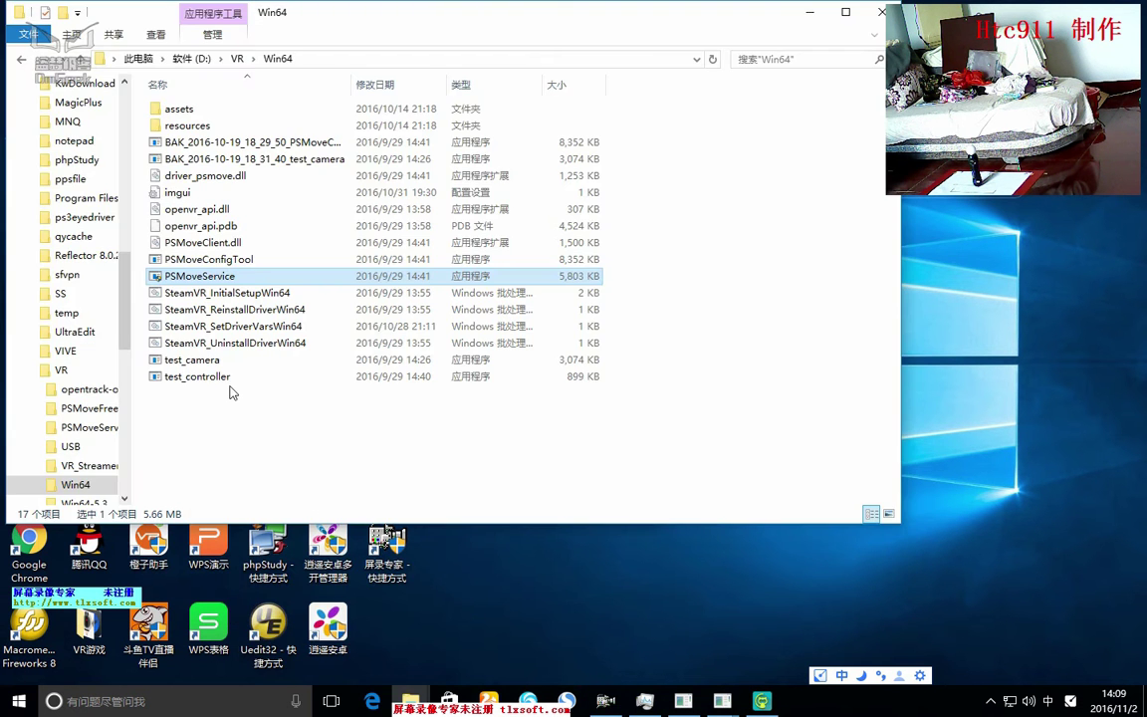
key(alt+F4)
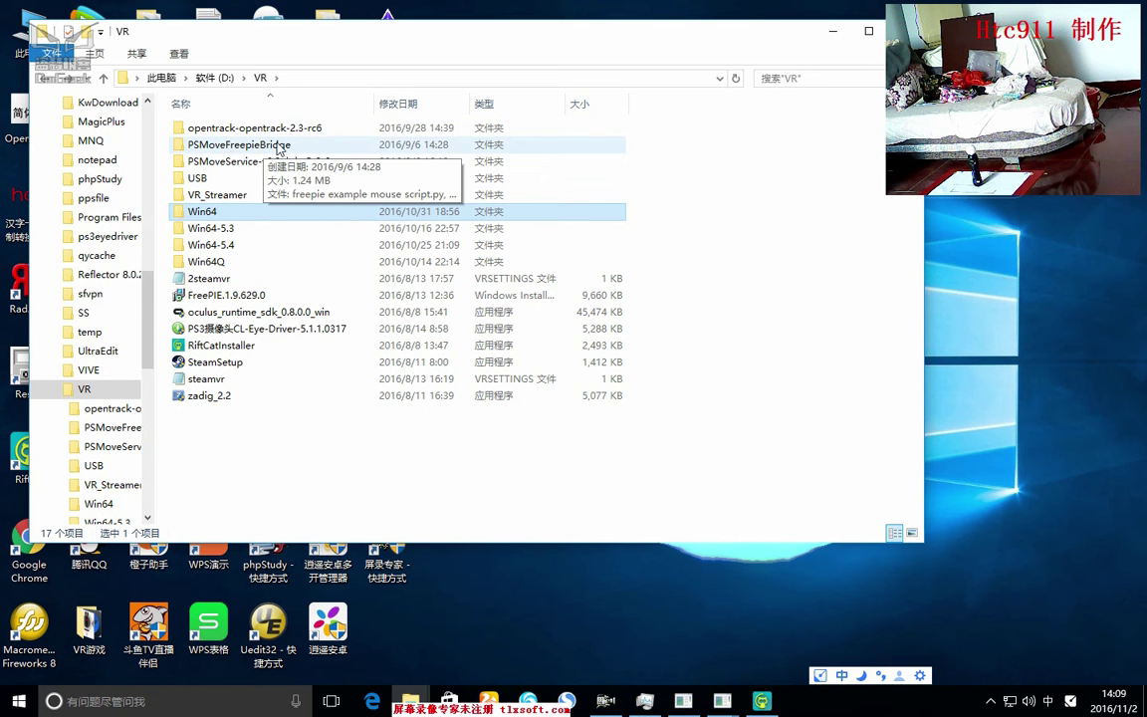
double_click(278, 148)
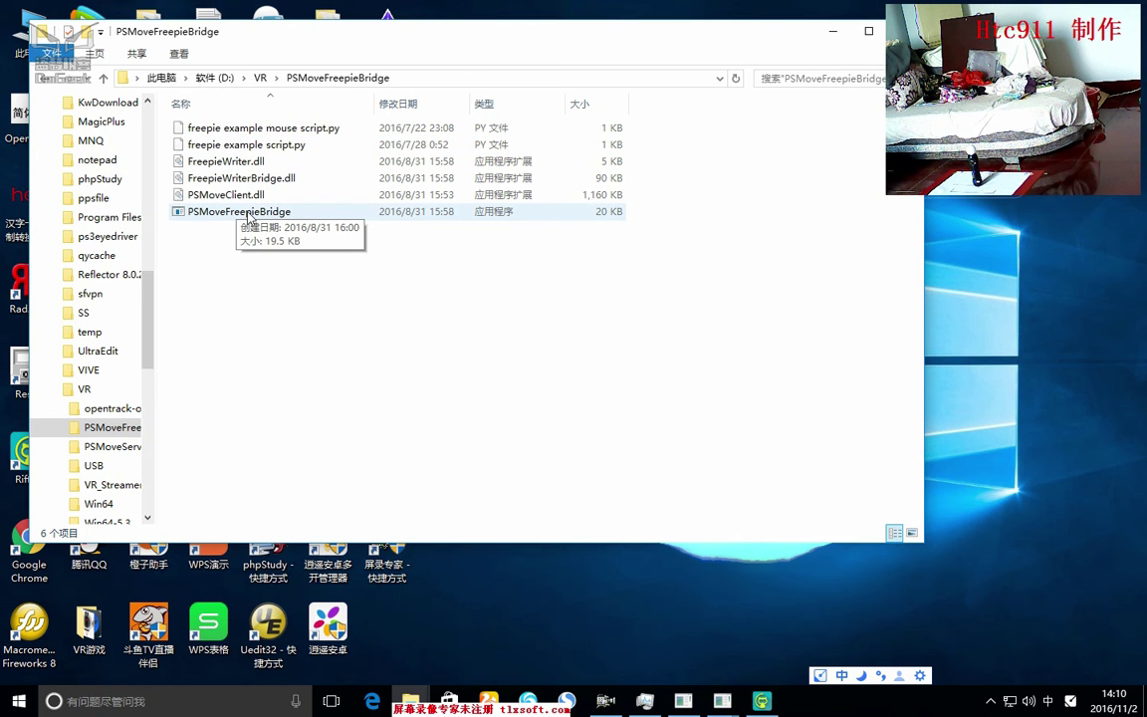
Run PSMoveFreepieBridge and set the number of controllers to track to 1.
double_click(245, 213)
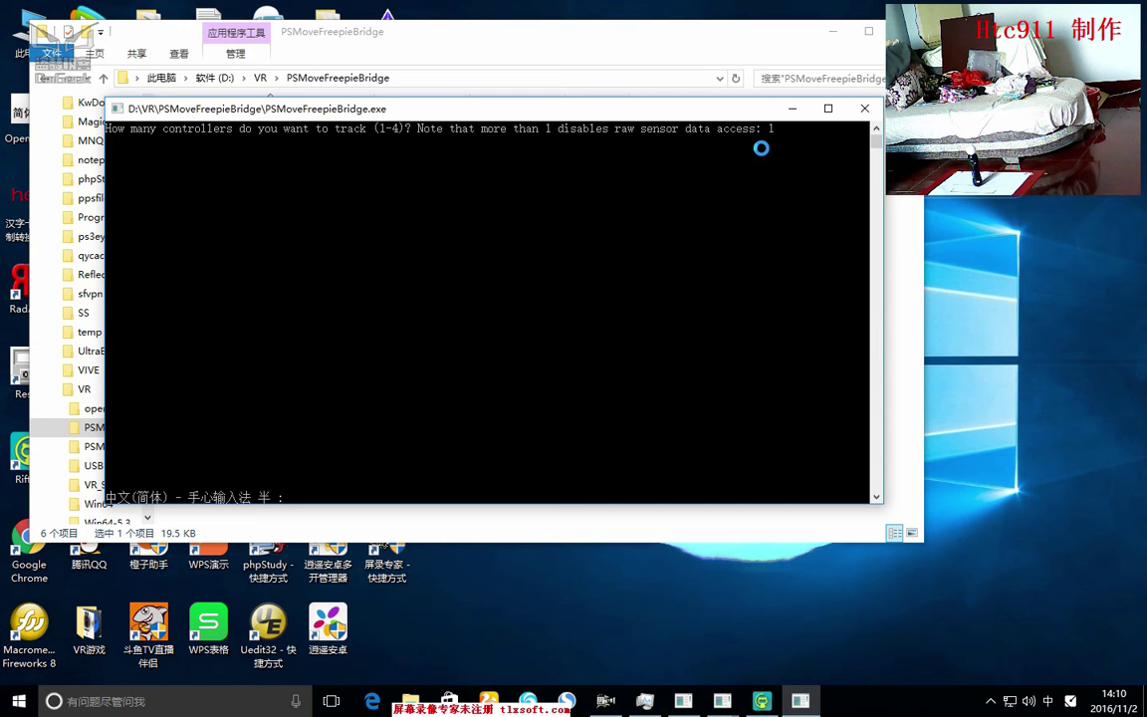
key(Return)
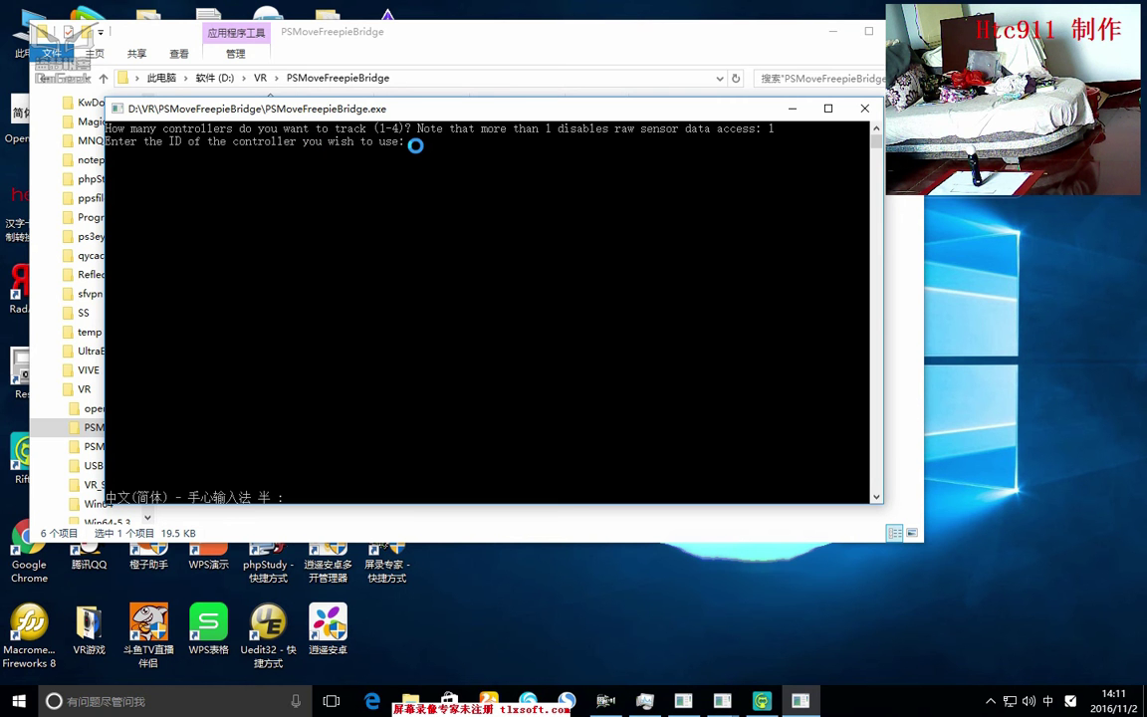
mouse_move(420, 113)
mouse_down()
mouse_move(376, 161)
mouse_move(418, 145)
mouse_move(451, 236)
mouse_move(413, 133)
mouse_up()
Switch to PSMove Config Tool and look up the controller IDs in the controller settings, then return to the main menu.
click(724, 702)
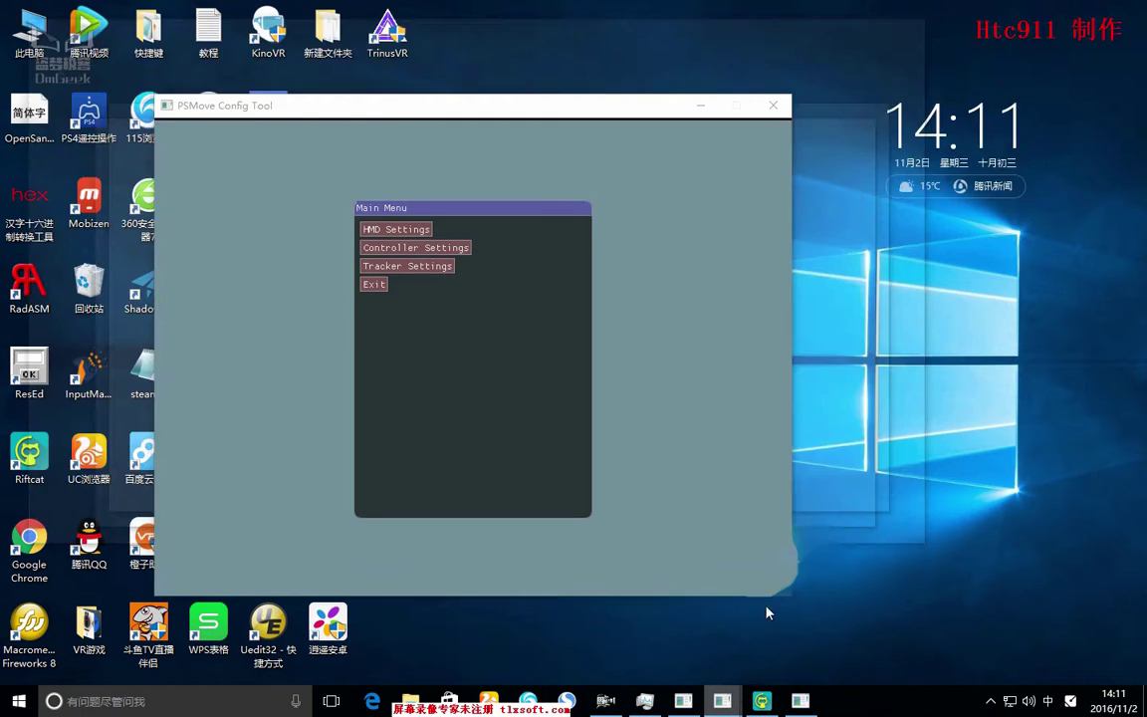
click(809, 618)
drag(304, 115, 310, 112)
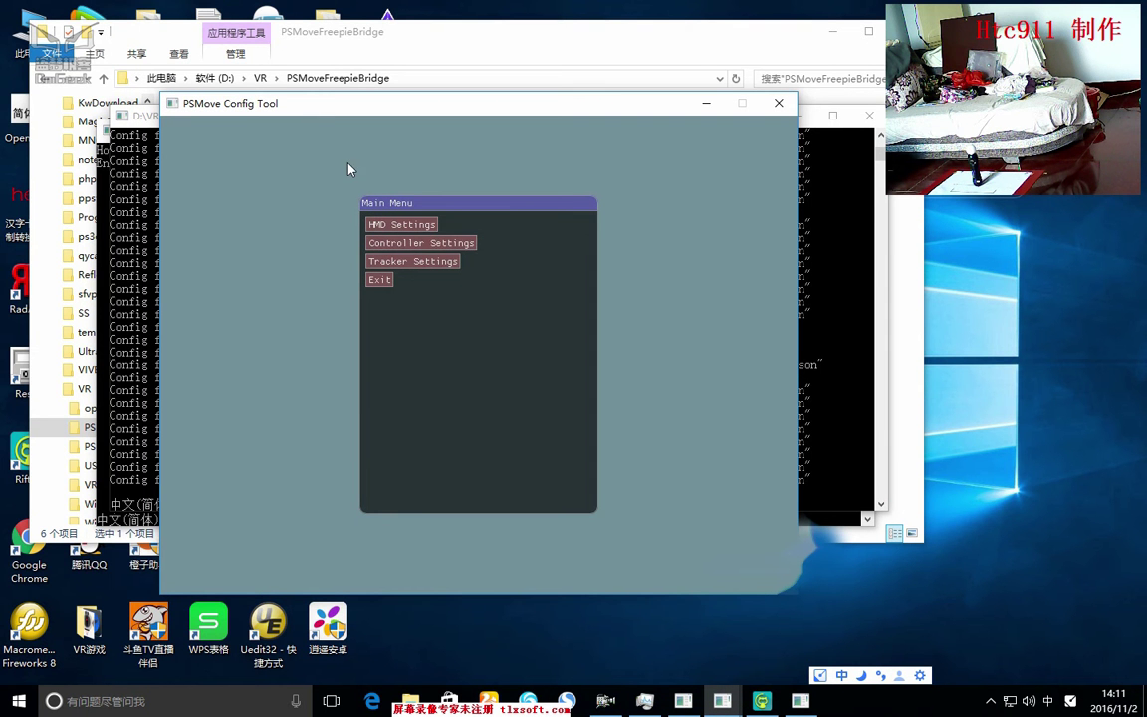
click(435, 264)
click(419, 425)
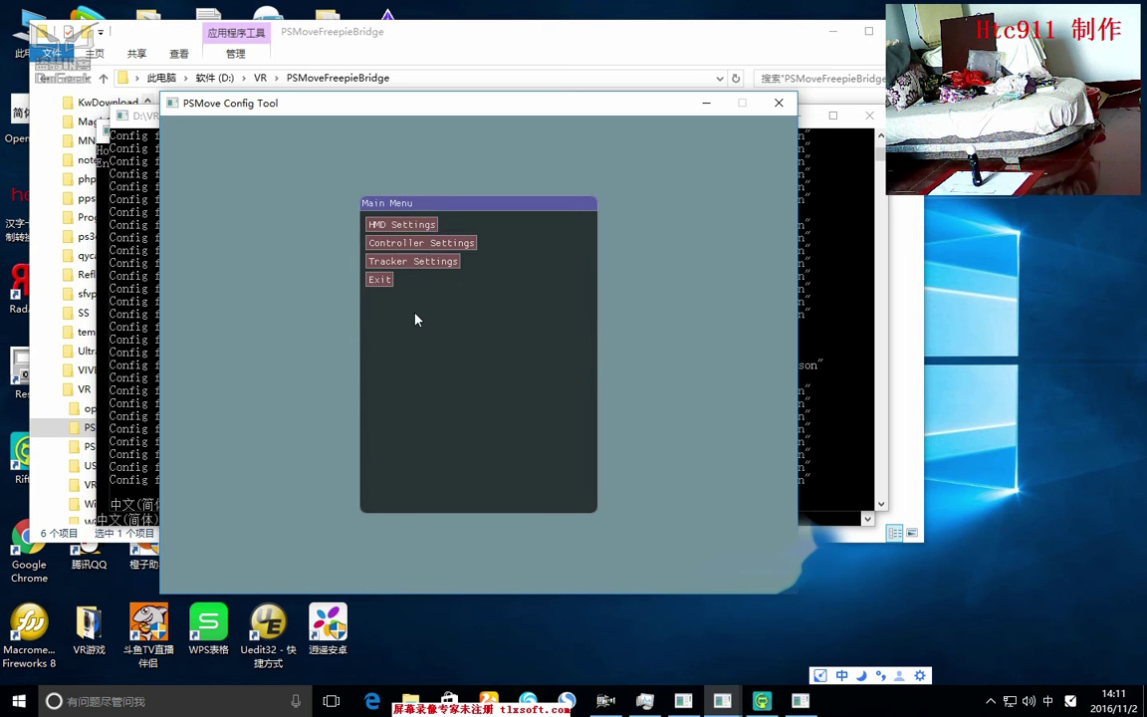
click(423, 249)
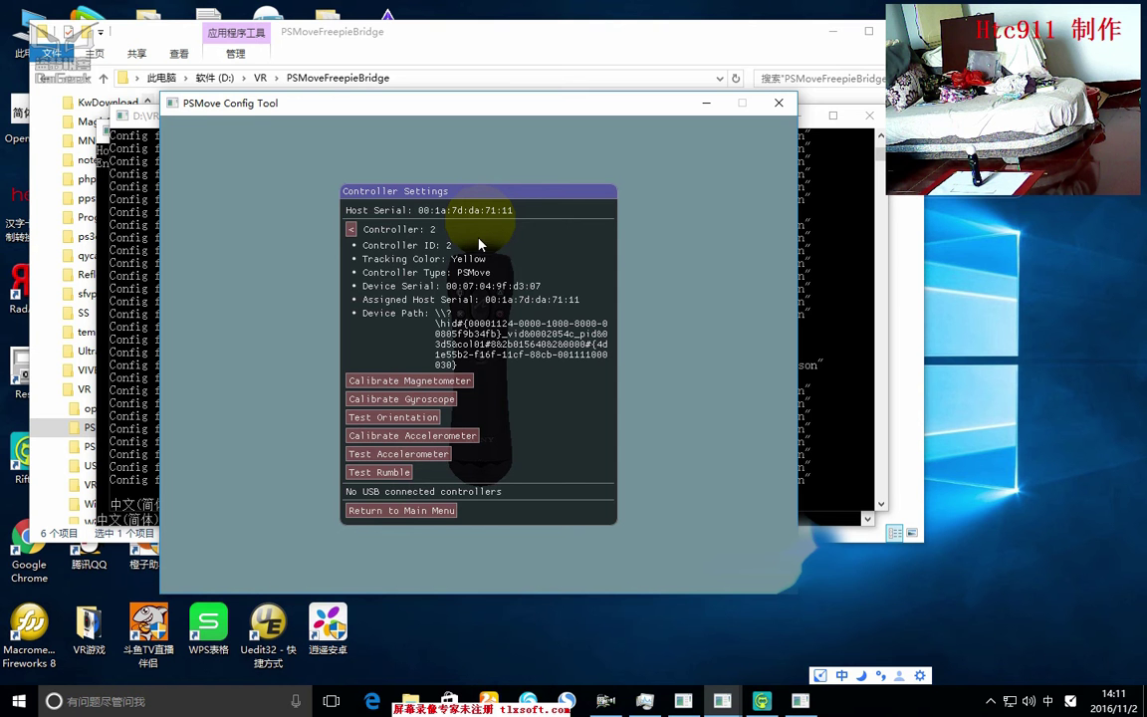
click(417, 511)
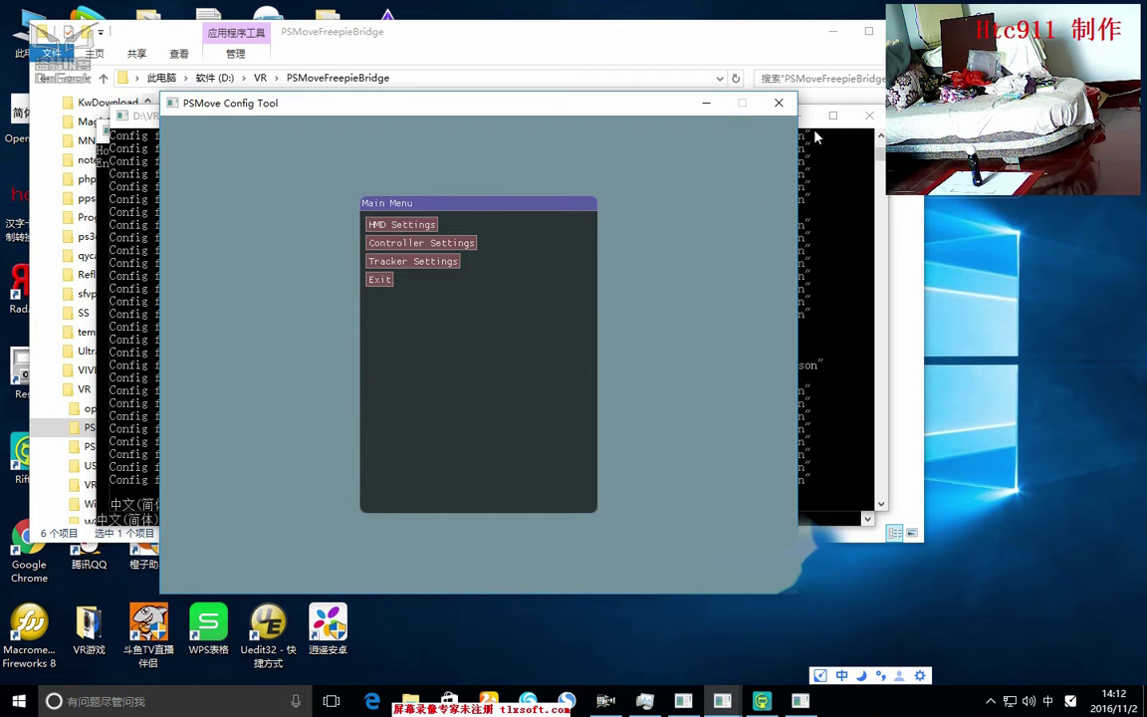
Check the PSMoveService and PSMoveConfigTool console windows, then switch back to PSMoveFreepieBridge's controller ID prompt.
click(815, 137)
mouse_move(770, 649)
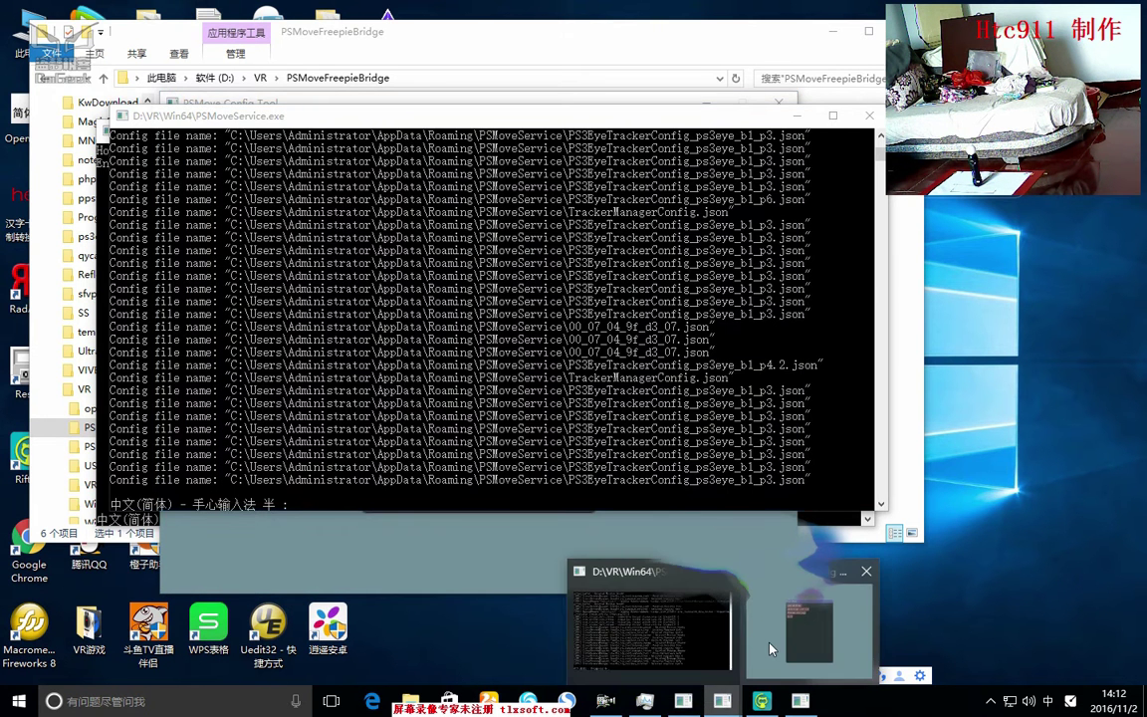
mouse_move(780, 629)
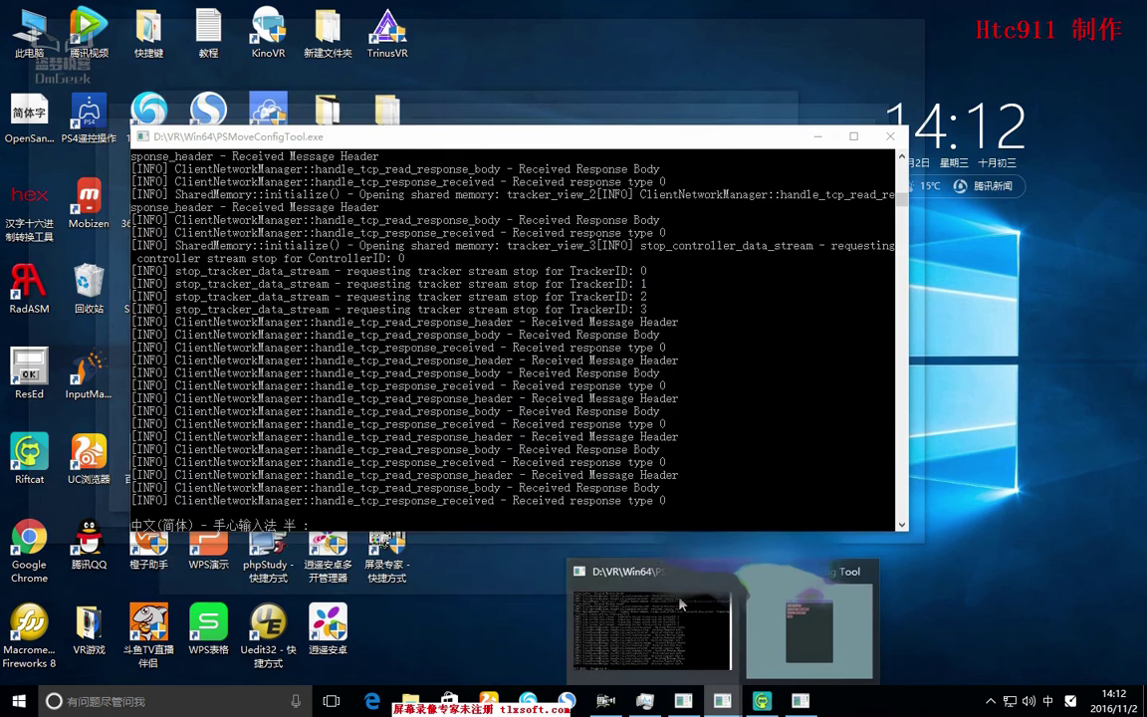
click(652, 623)
click(803, 704)
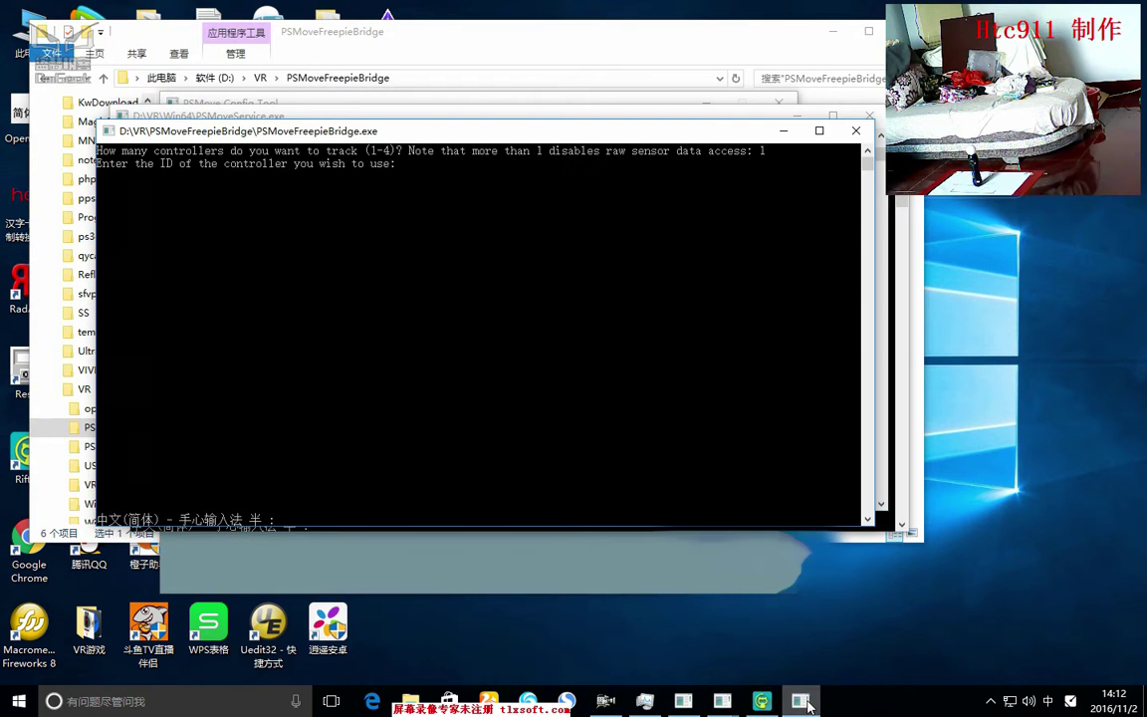
Enter 2 as the ID of the controller to use in PSMoveFreepieBridge.
click(404, 167)
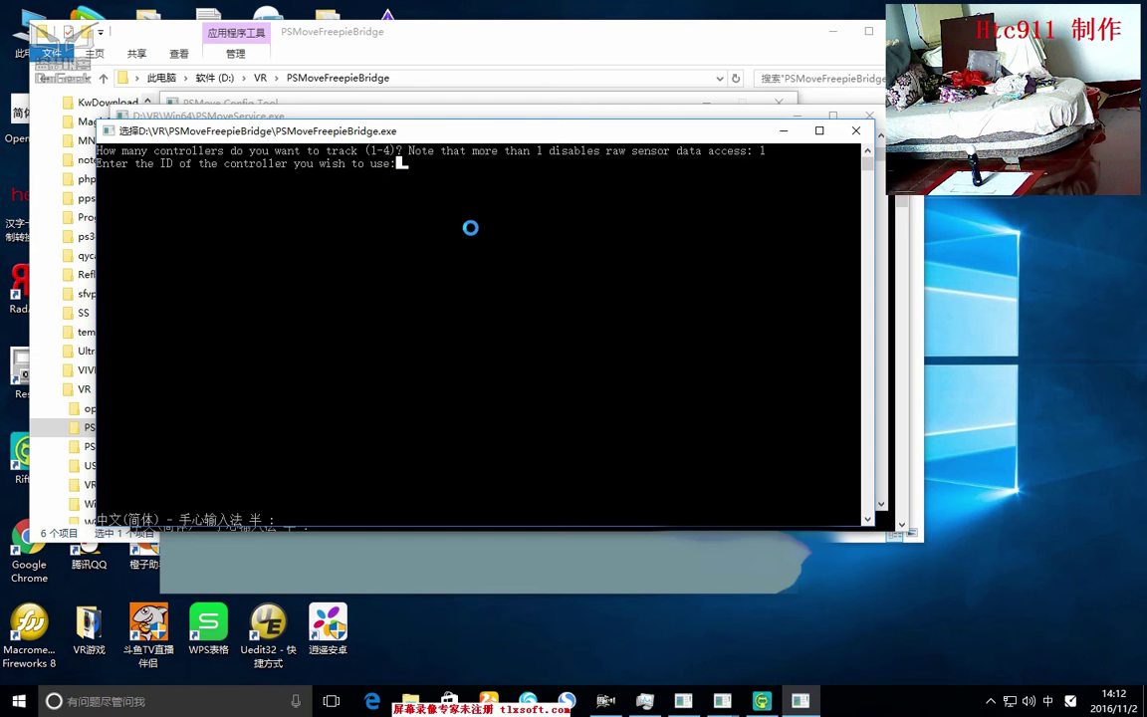
text(2)
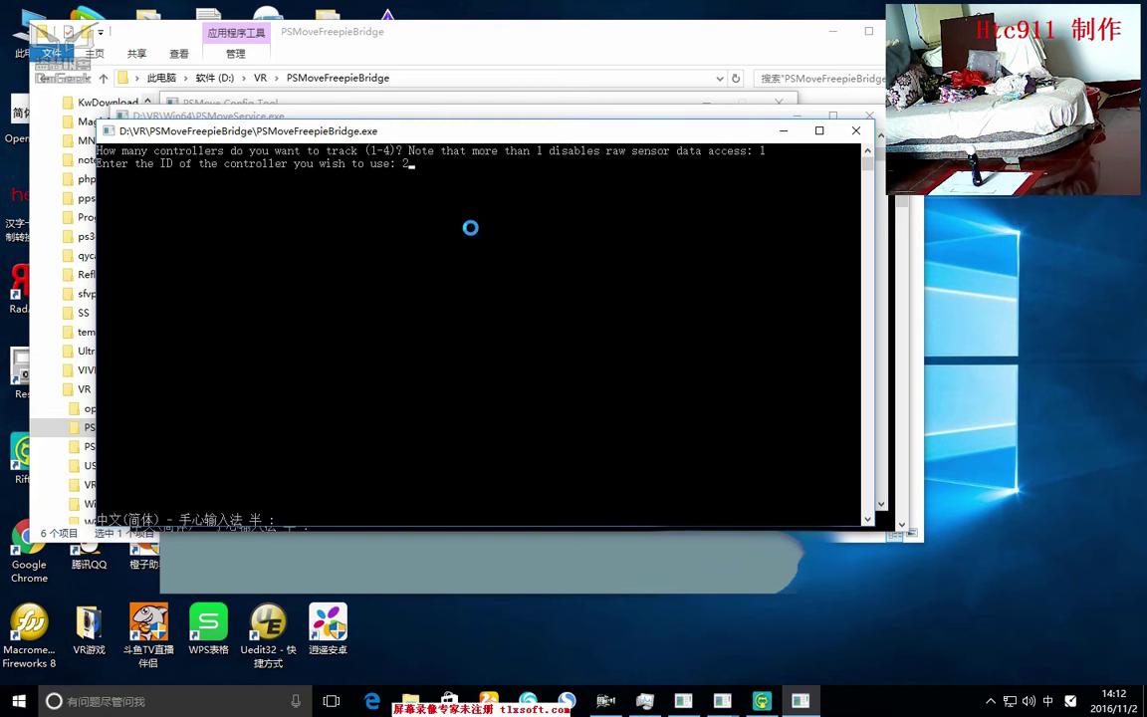
key(Return)
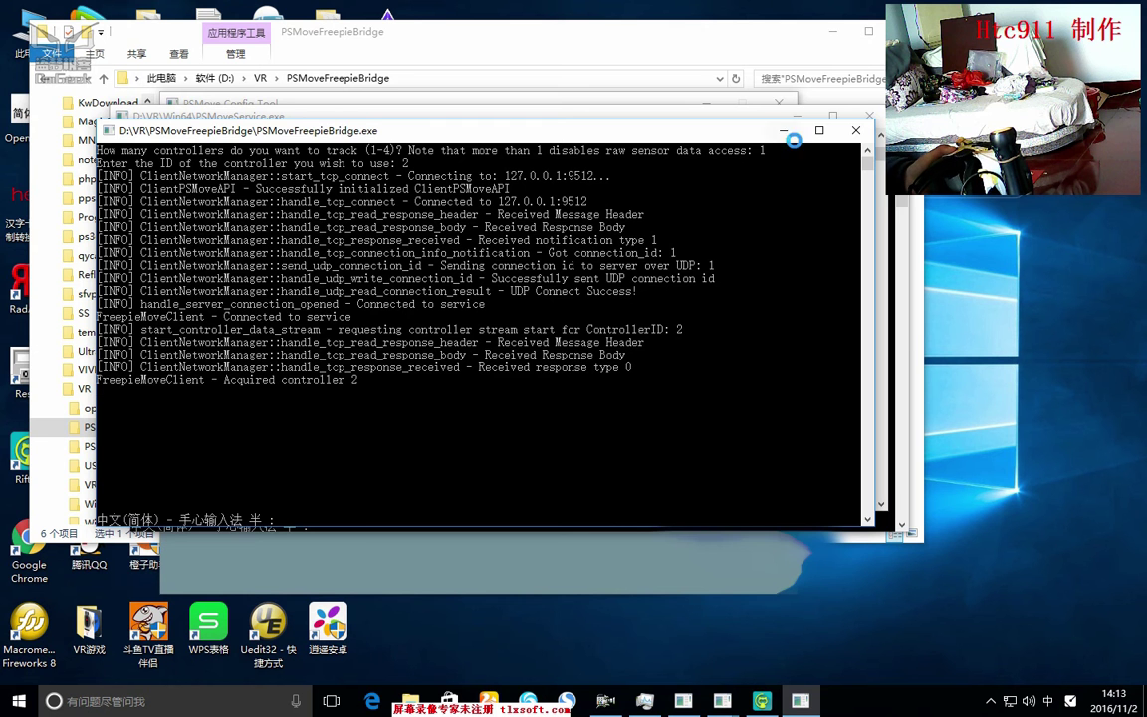
Clear away the bridge console and PSMove Config Tool windows, and launch FreePIE from the VR游戏 folder.
click(855, 130)
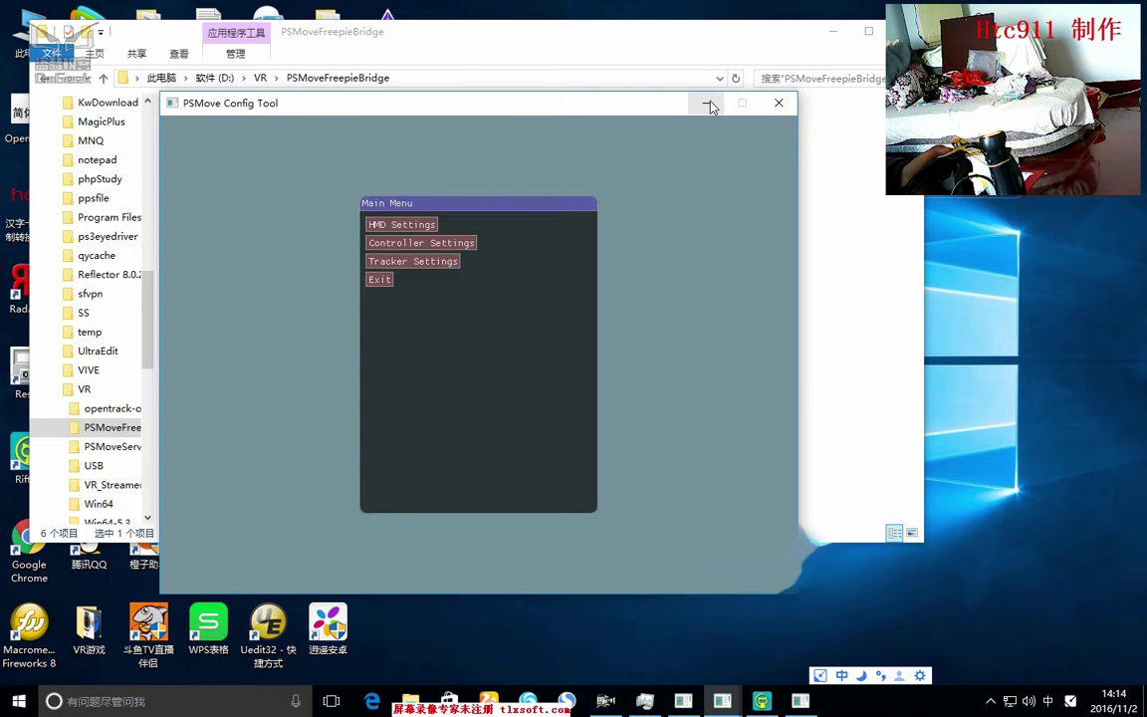
click(707, 104)
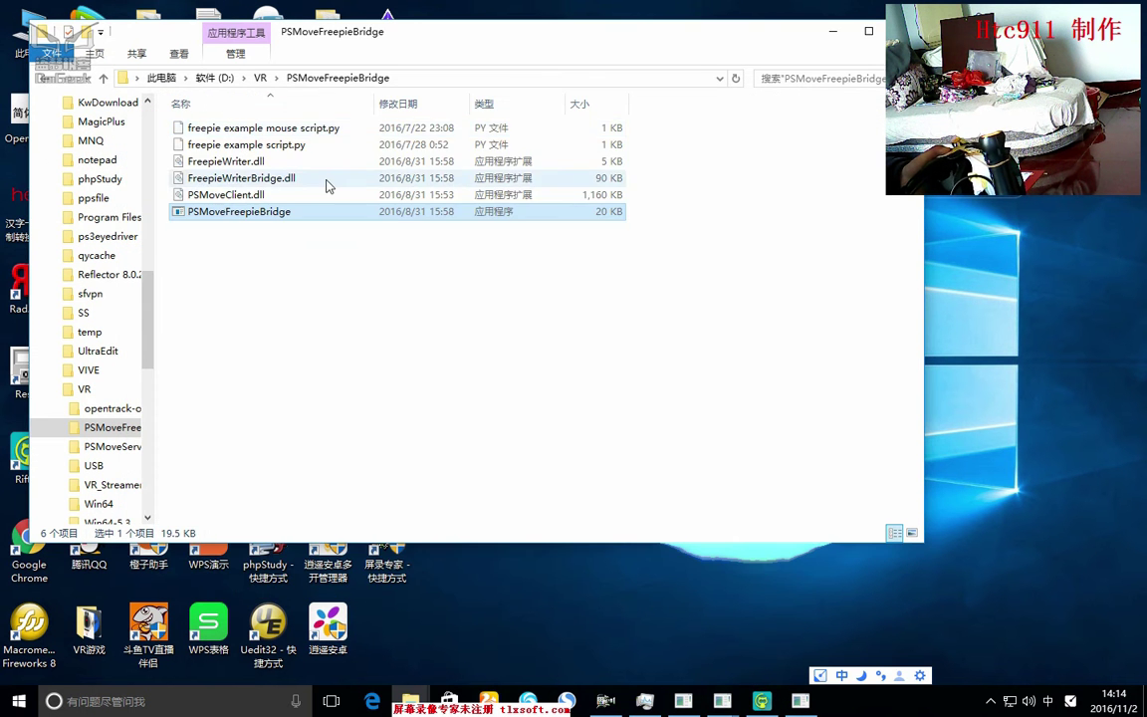
key(BackSpace)
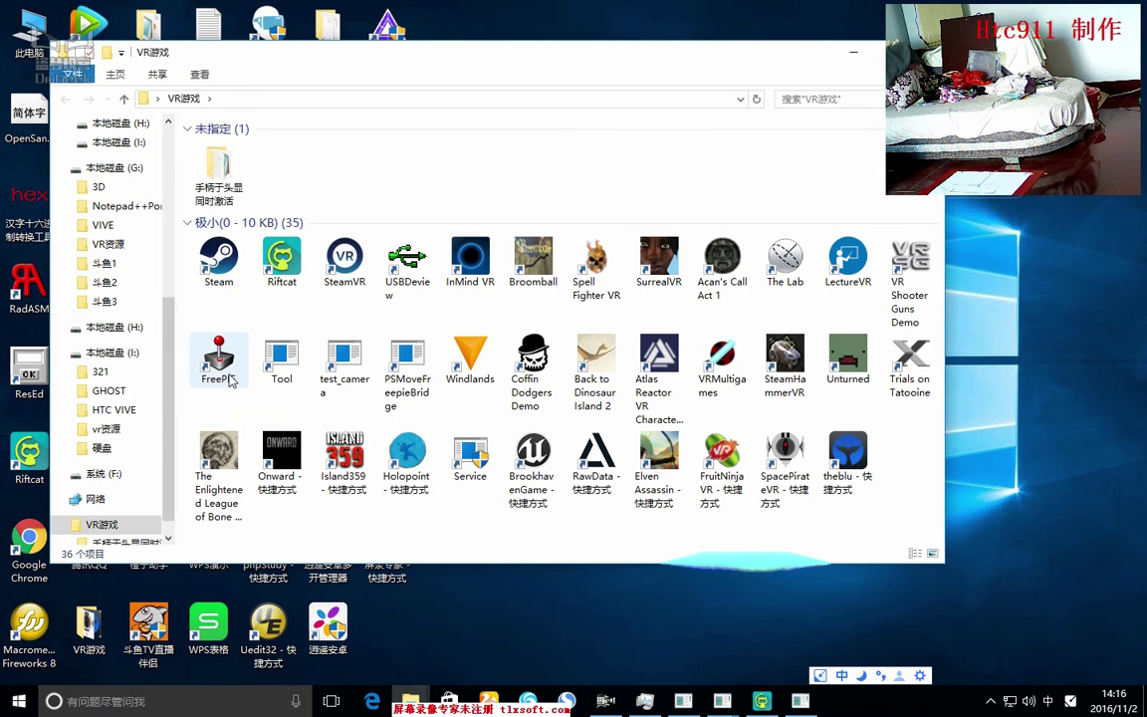
click(227, 381)
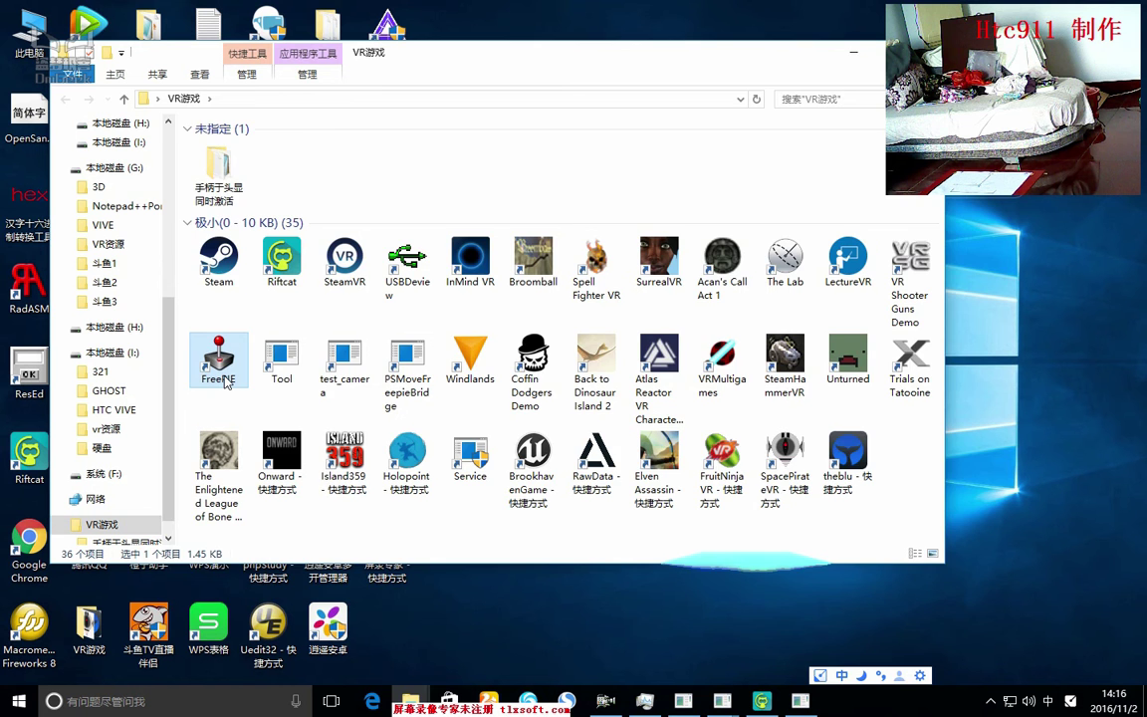
double_click(227, 380)
Open freepie example script.py from D:\VR\PSMoveFreepieBridge in FreePIE.
click(157, 160)
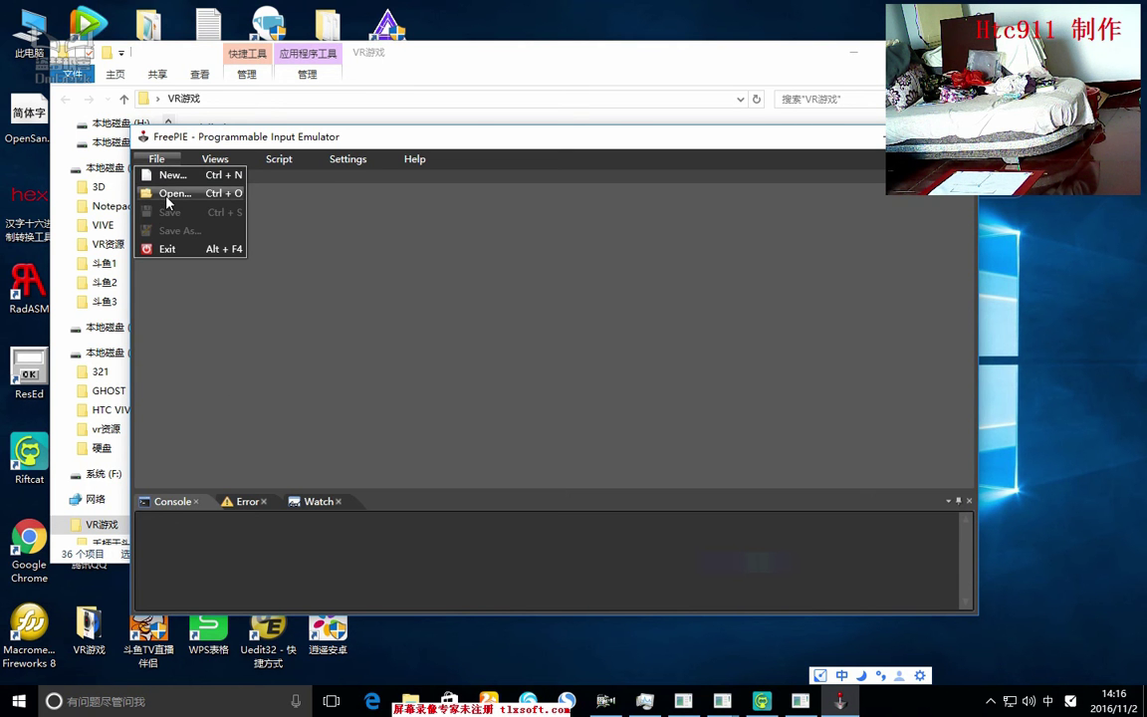
click(177, 198)
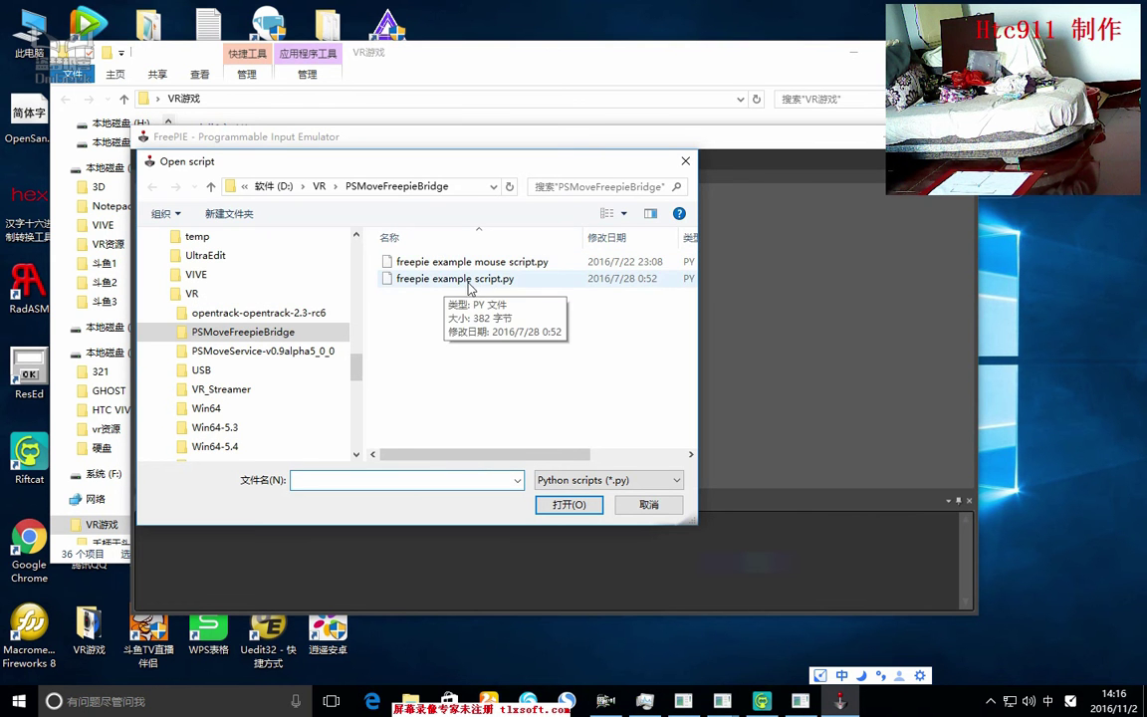
double_click(424, 279)
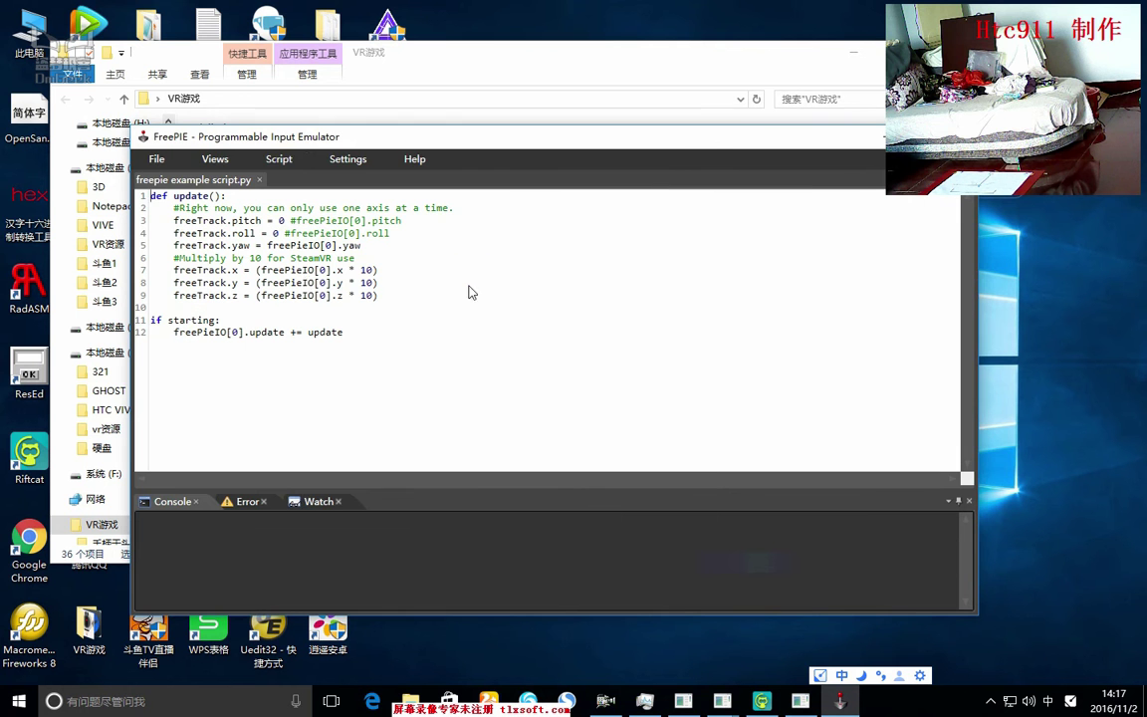
Run the loaded example script in FreePIE, then minimize FreePIE and the VR游戏 folder window.
click(282, 161)
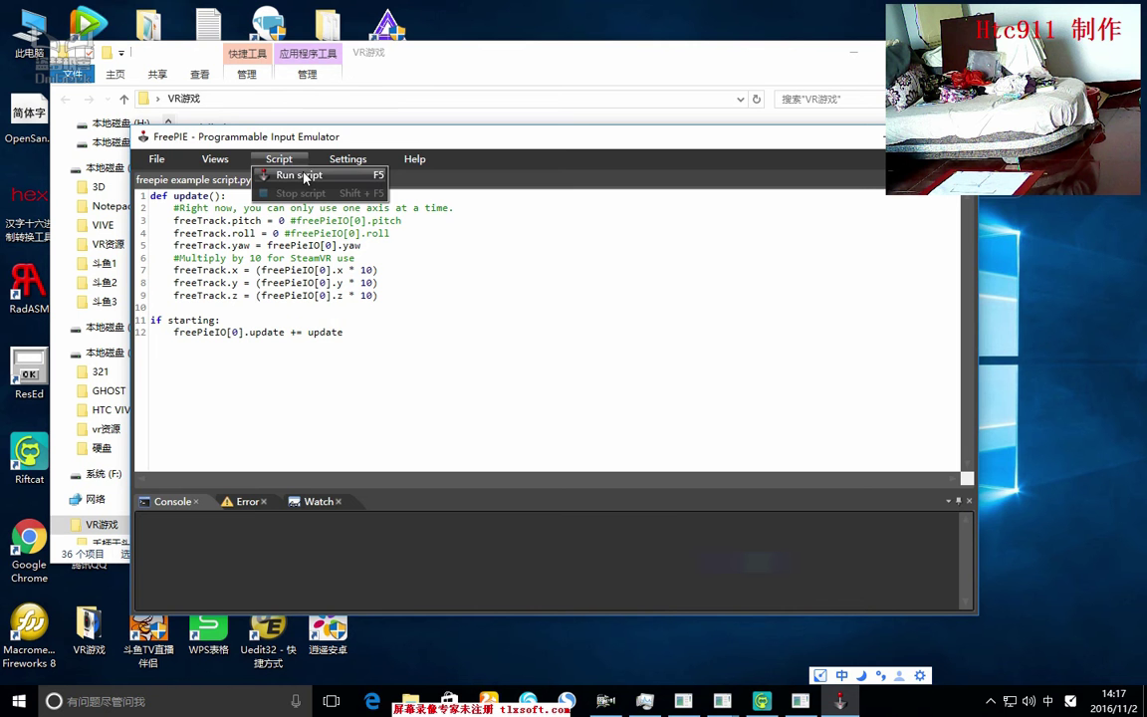
click(302, 180)
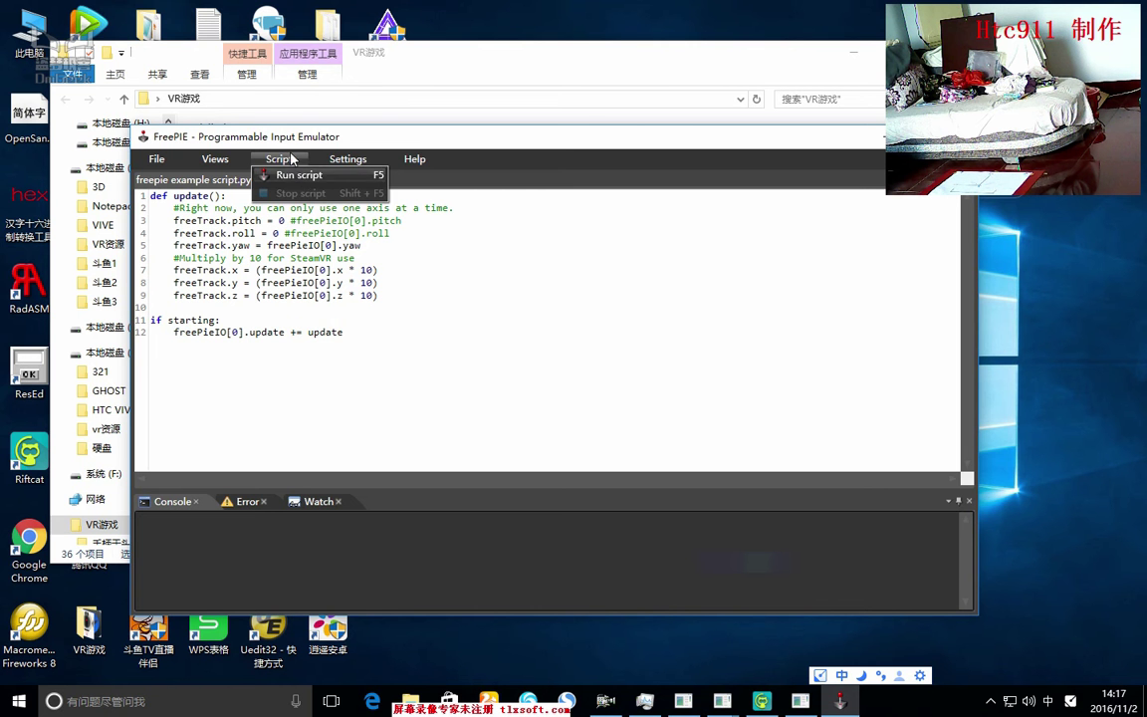
click(287, 159)
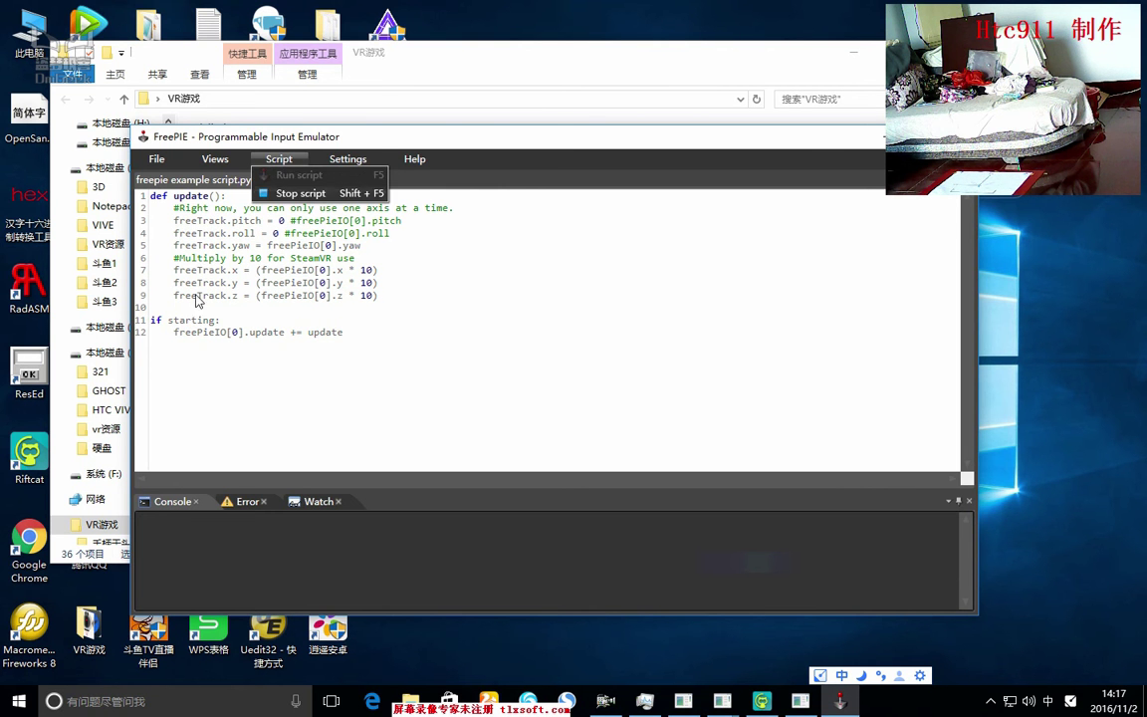
drag(895, 138, 805, 143)
click(801, 141)
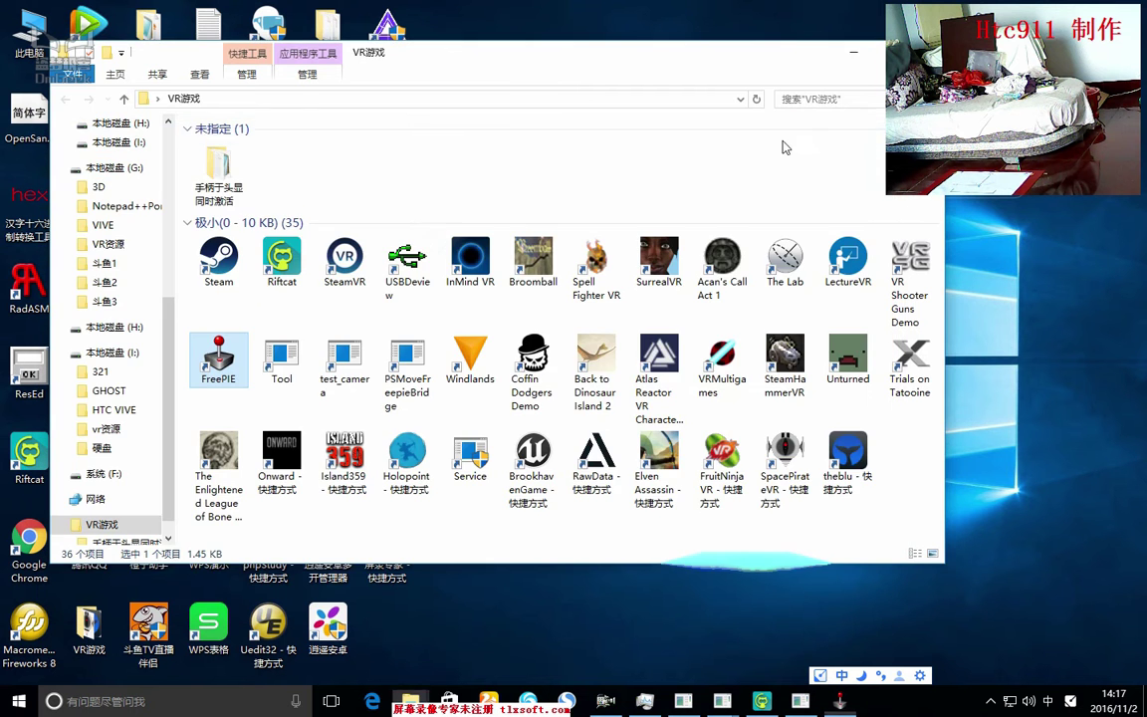
click(853, 52)
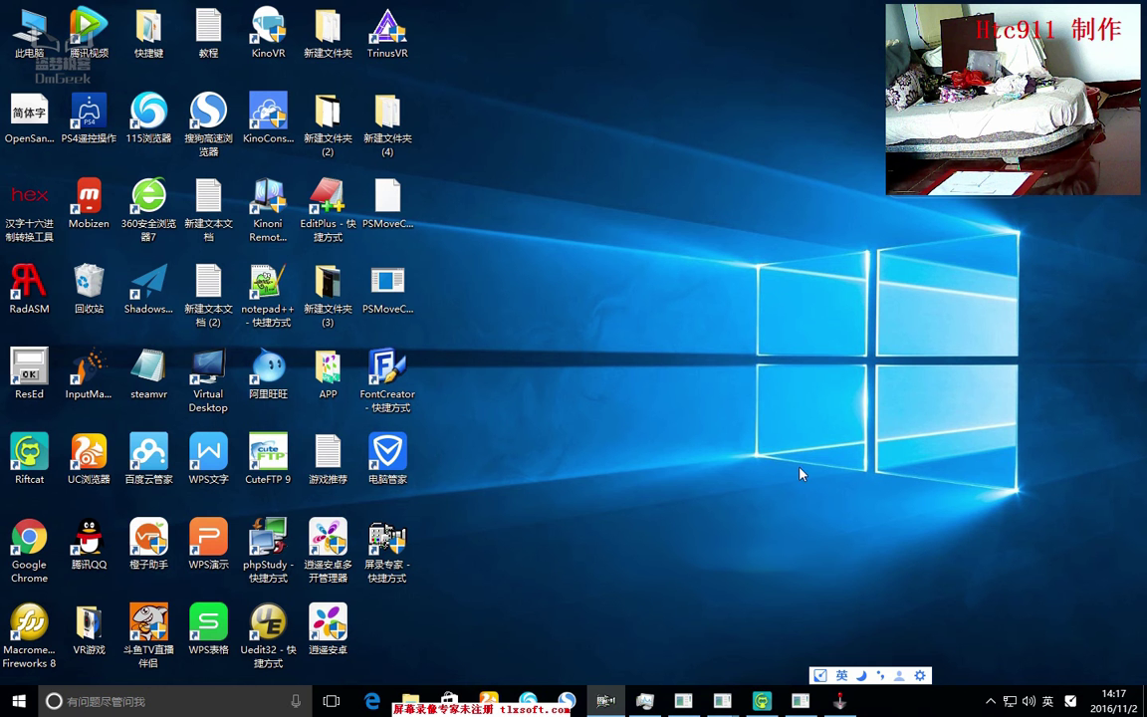
Switch to the D:\VR\Win64 folder and run the SteamVR_InitialSetupWin64 batch file.
mouse_move(722, 702)
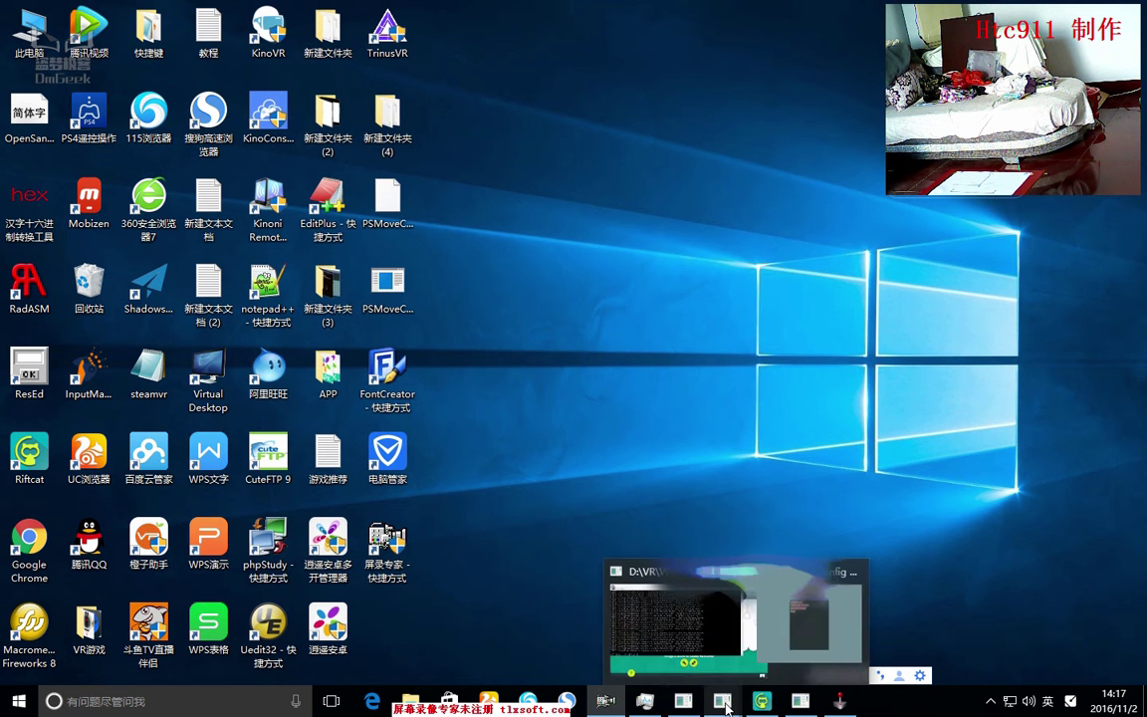
mouse_move(762, 595)
click(809, 627)
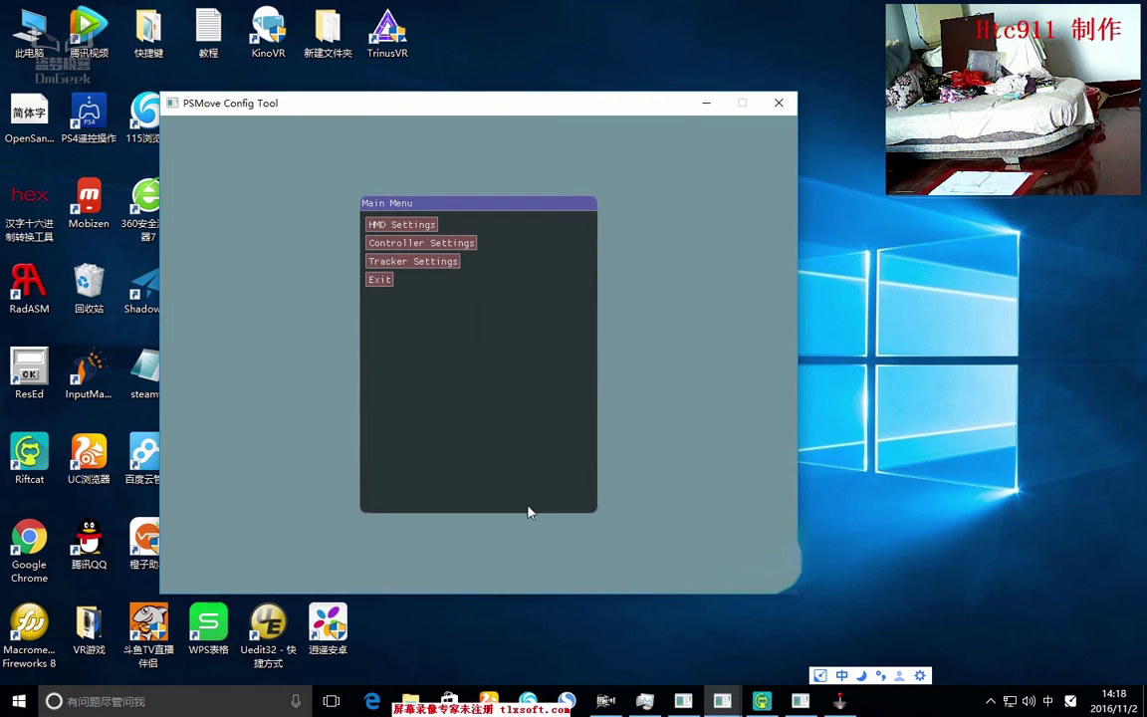
mouse_move(411, 701)
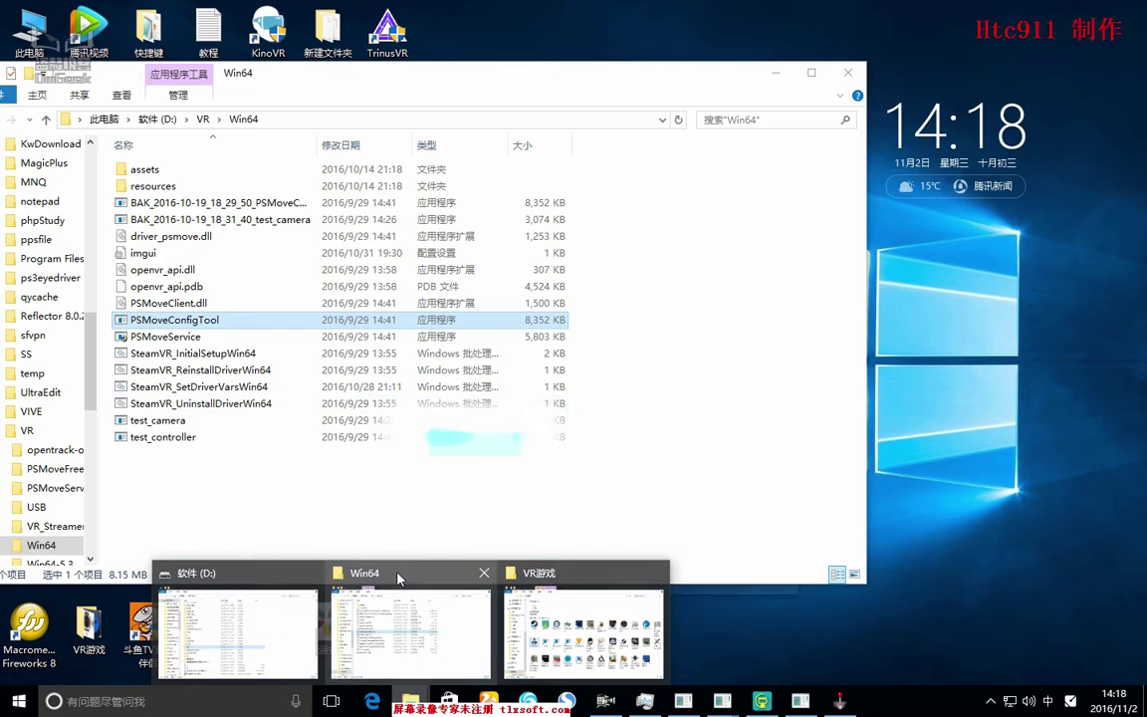
click(396, 575)
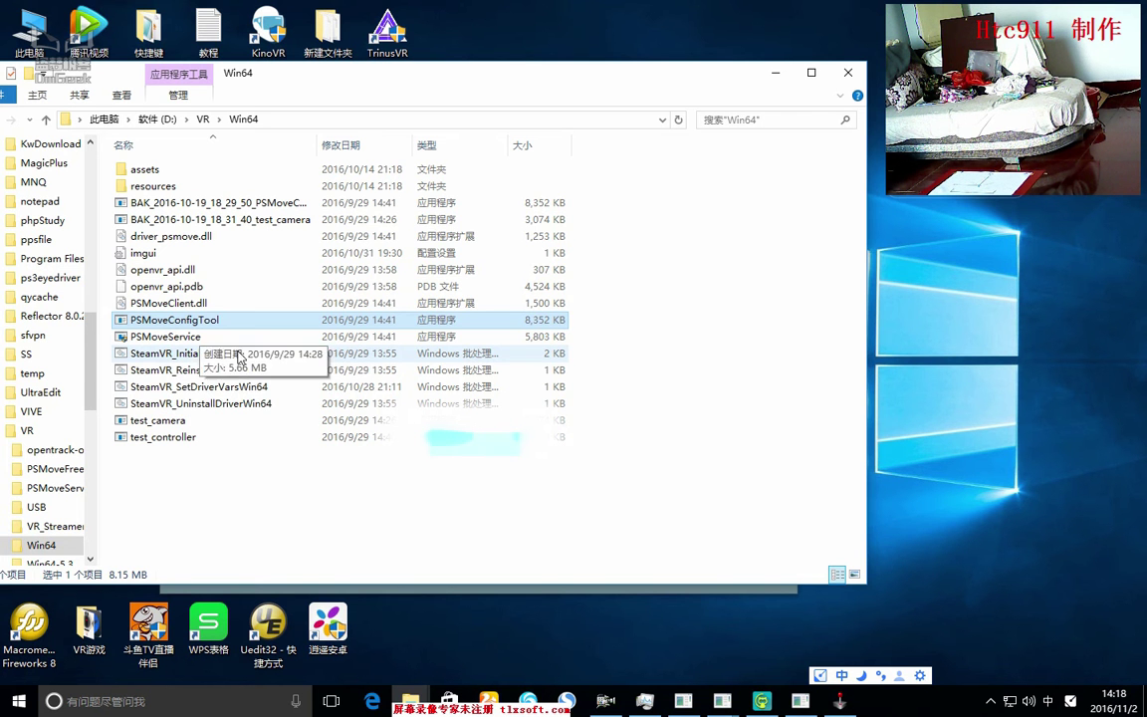
click(239, 353)
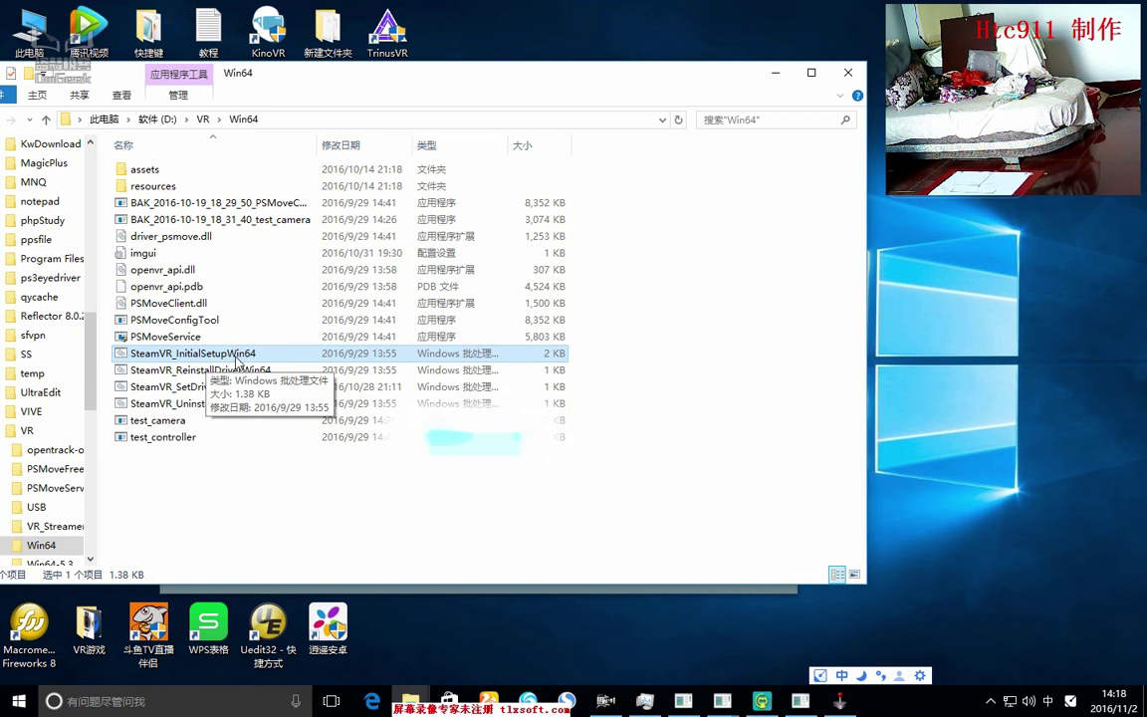
double_click(222, 357)
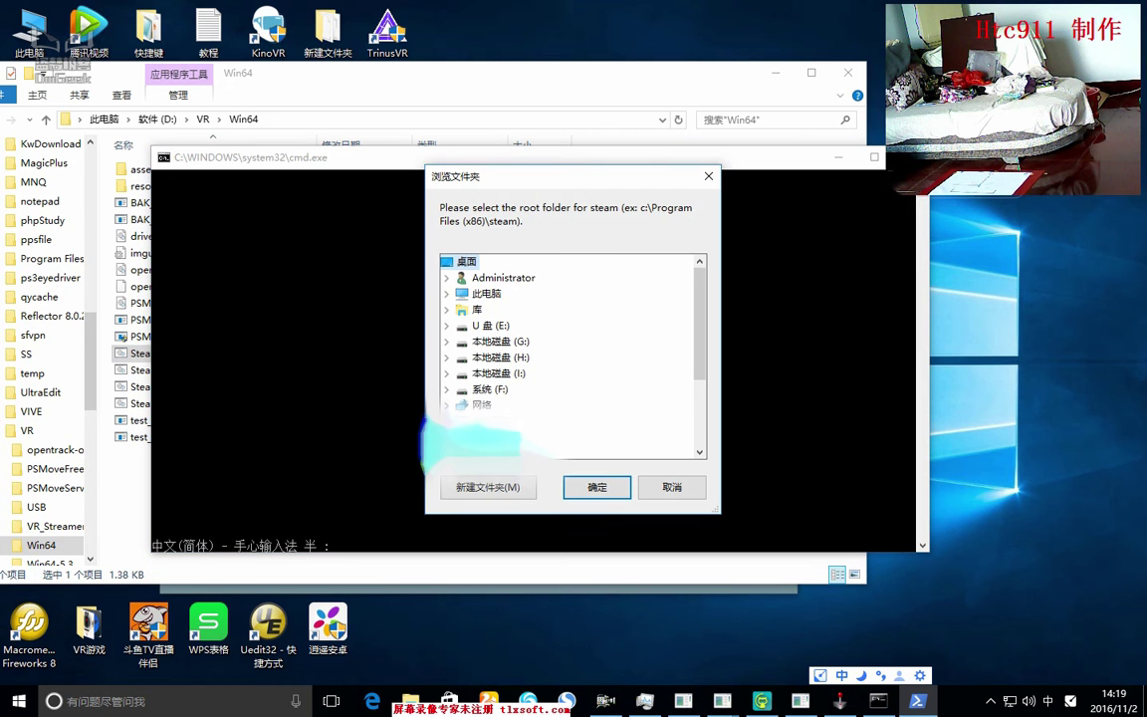
Select D:\CProgram Files as the Steam root folder, let the PSMoveService driver install, and dismiss the finished console.
scroll(687, 339, down, 2)
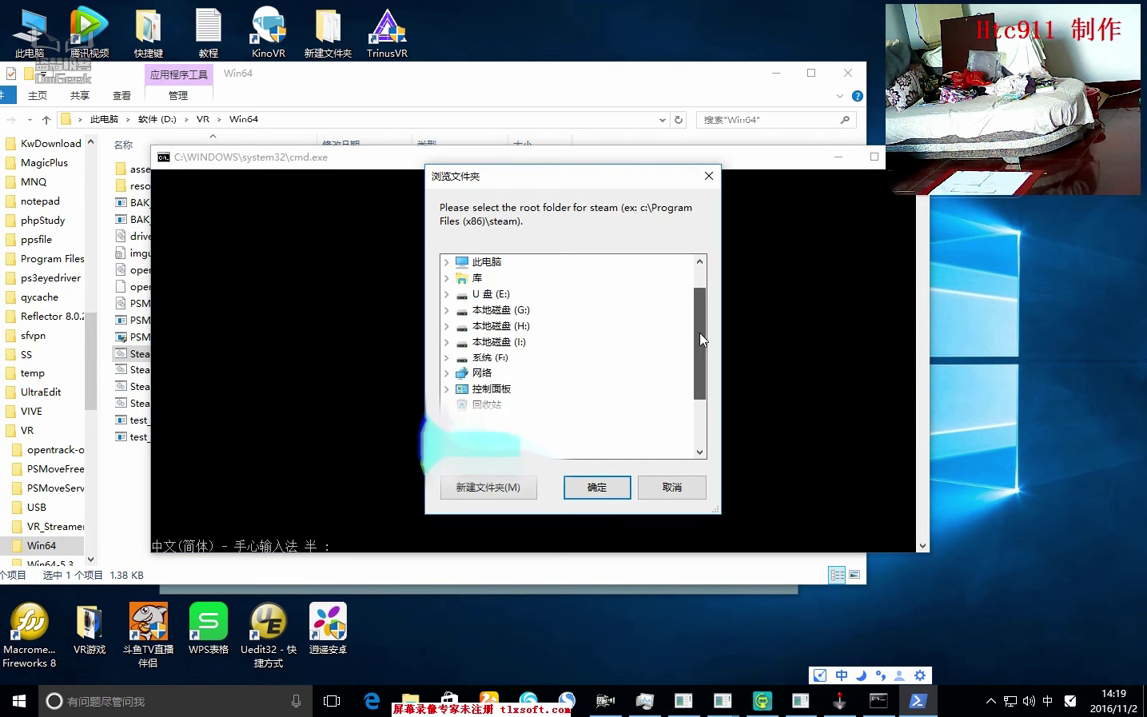
mouse_move(702, 348)
mouse_down()
mouse_move(702, 387)
mouse_move(704, 310)
mouse_move(704, 371)
mouse_move(705, 334)
mouse_up()
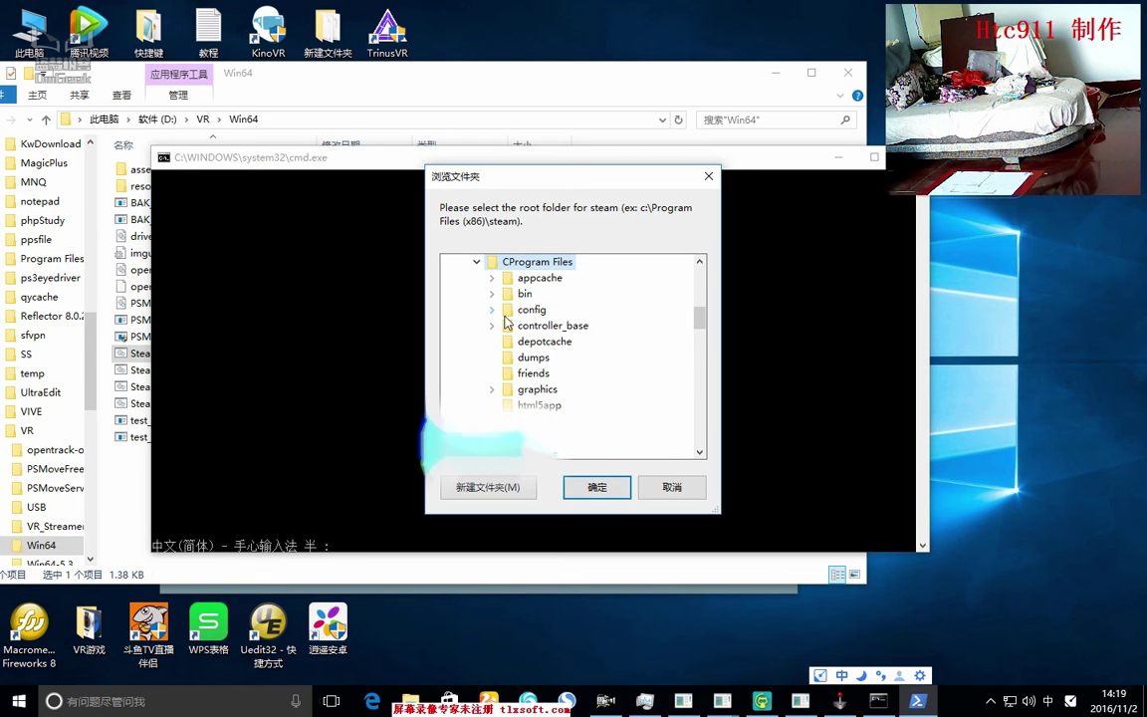
click(598, 488)
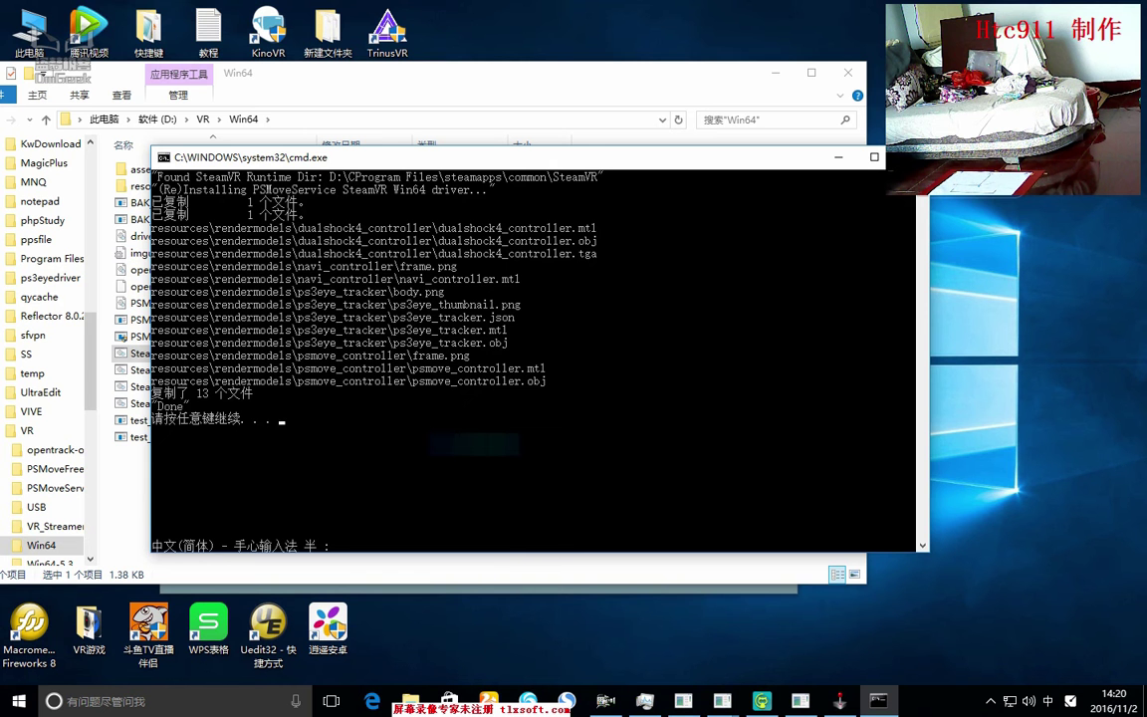
key(Return)
key(Return)
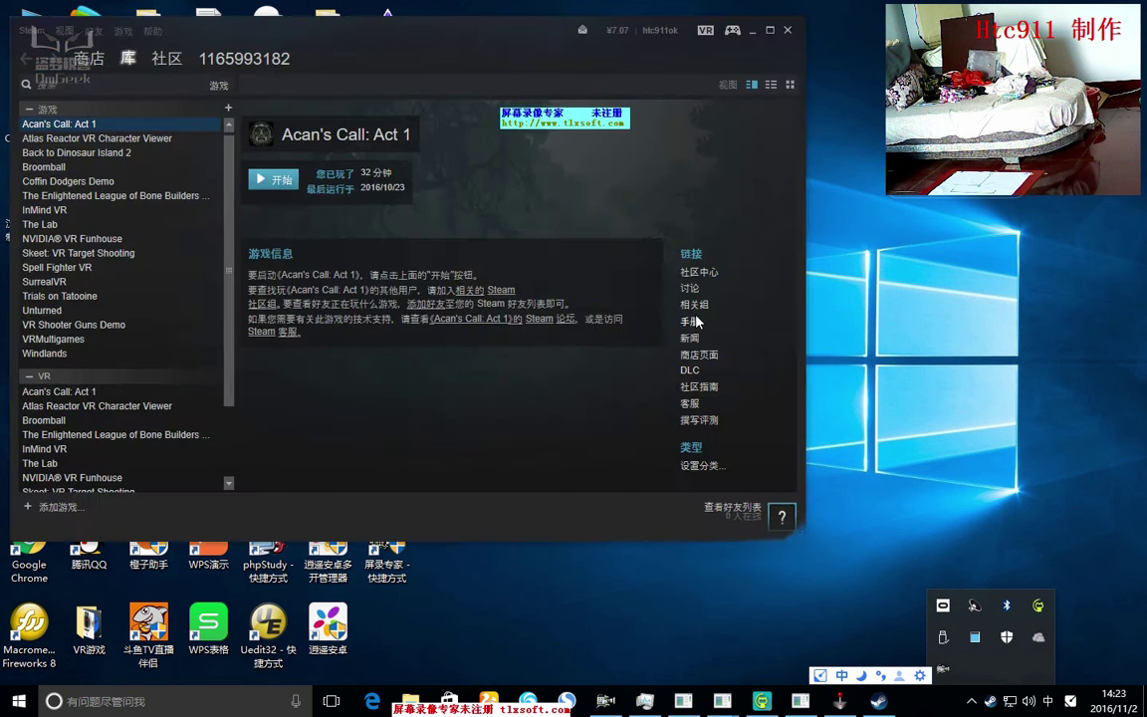
Launch PSMoveConfigTool from the Win64 folder and check the status of the devices in the SteamVR window.
mouse_move(406, 672)
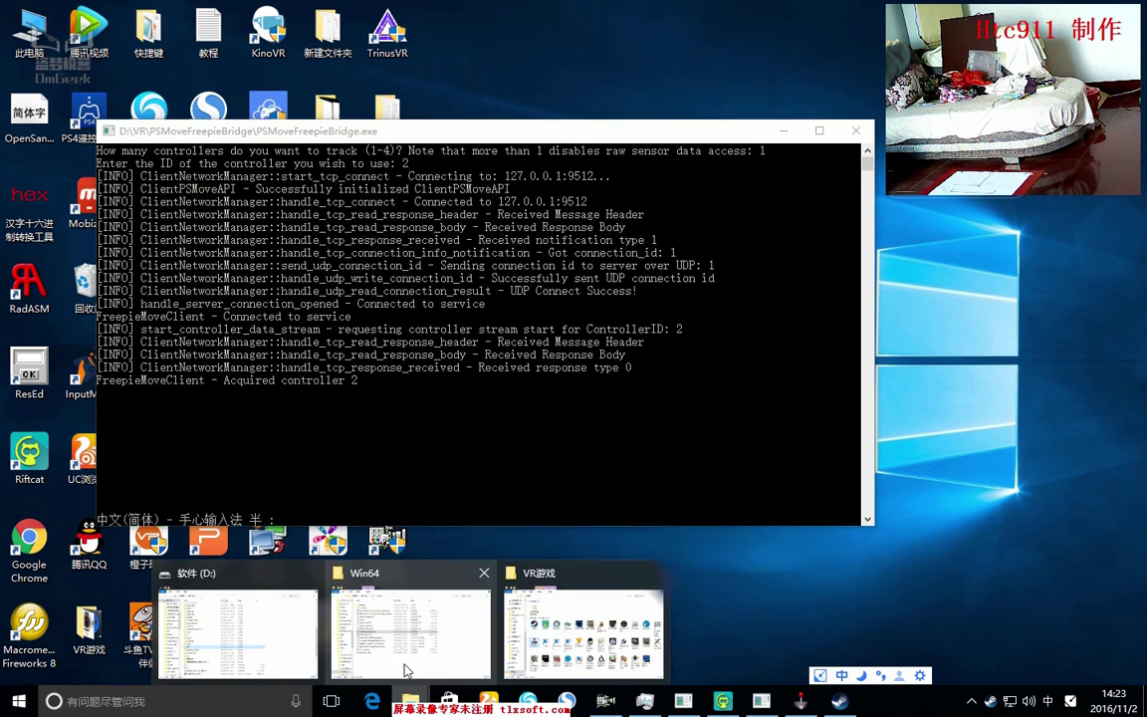
click(343, 574)
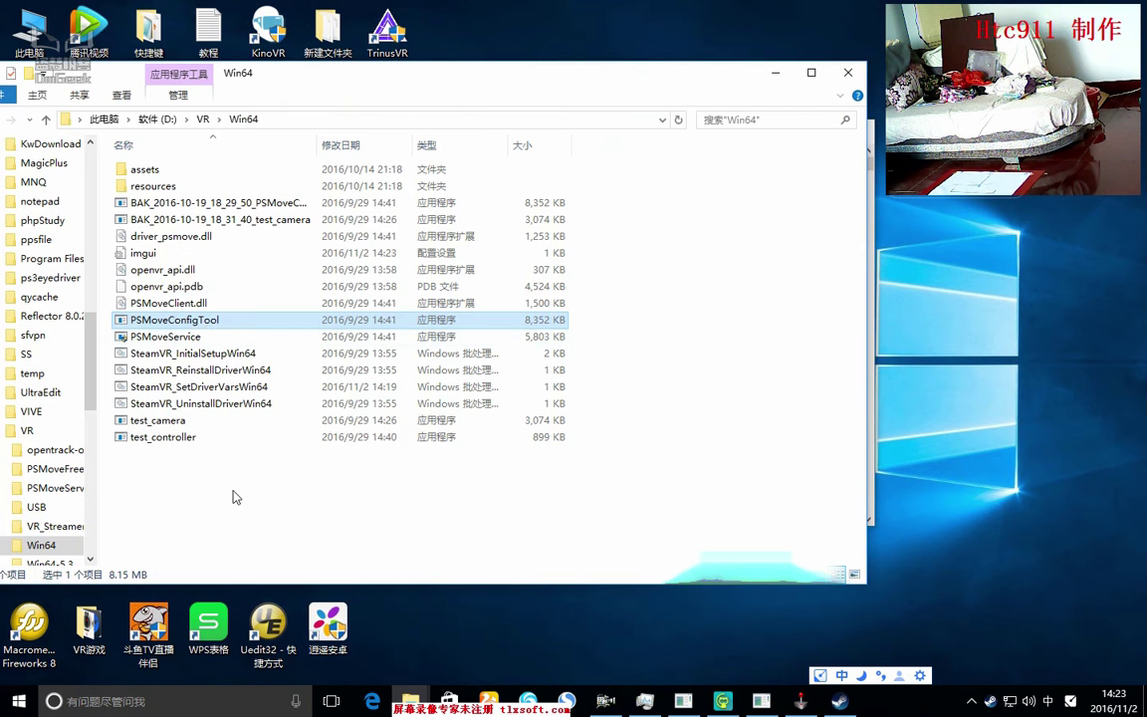
double_click(175, 320)
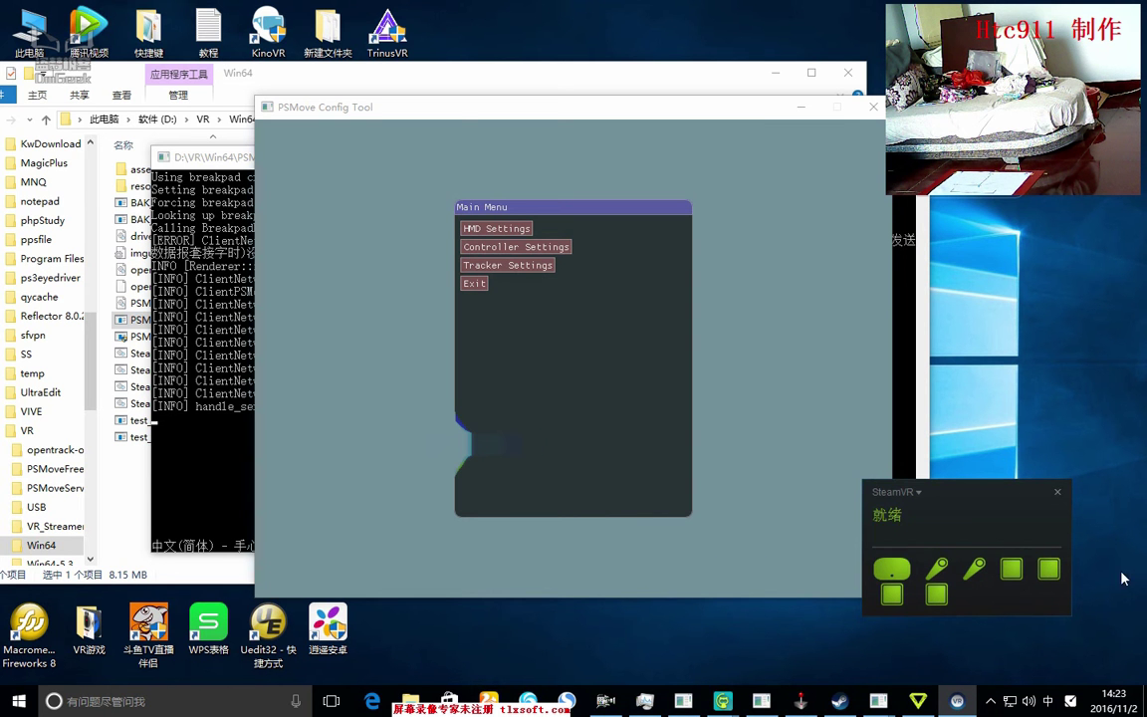
mouse_move(975, 569)
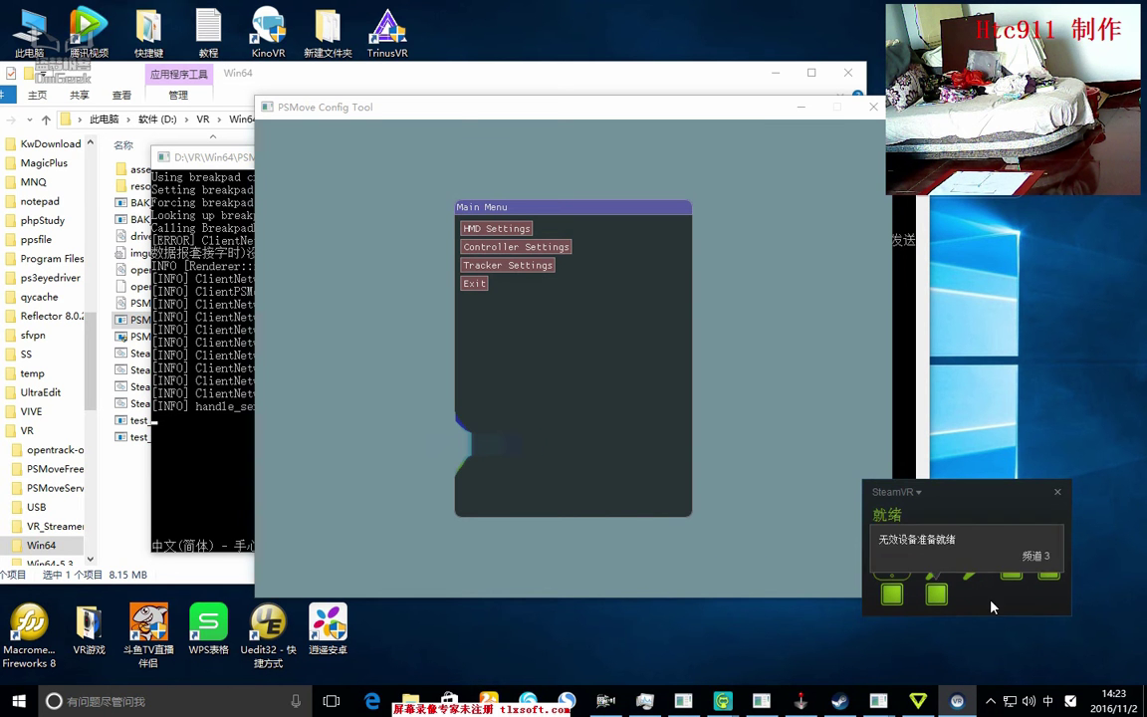
mouse_move(931, 573)
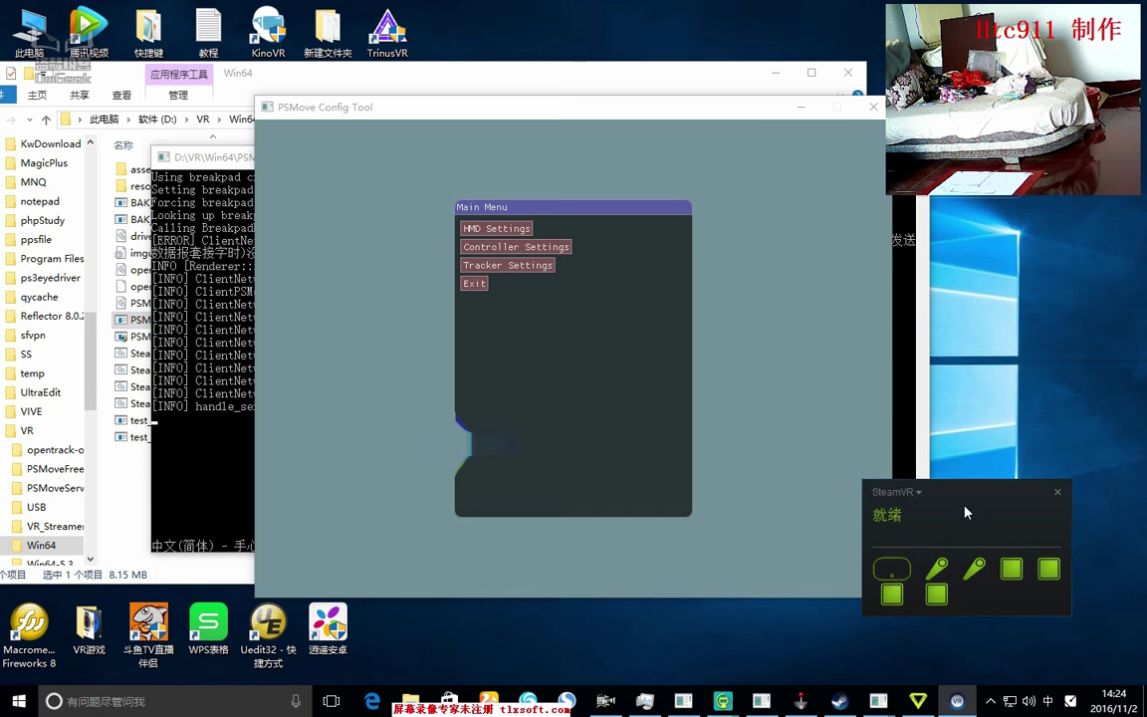
Minimize PSMove Config Tool and the windows behind it to clear the desktop.
click(797, 112)
click(694, 76)
click(689, 89)
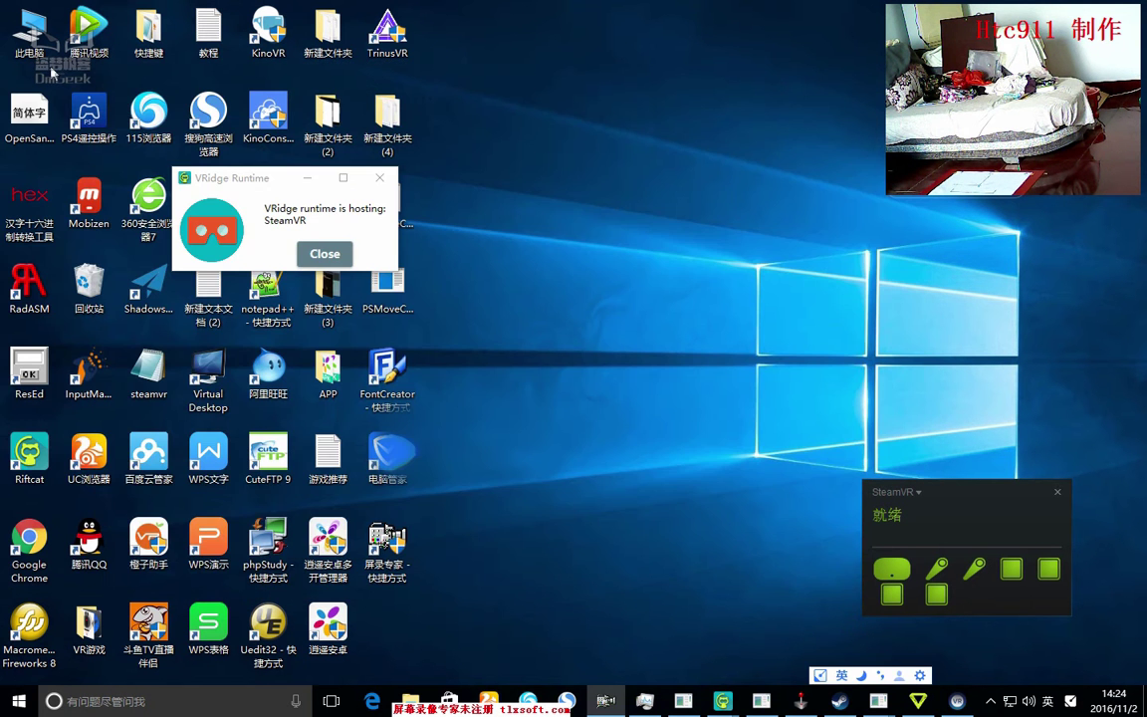
Open the steamvr settings file from D:\CProgram Files\config and highlight the "activateMultipleDrivers": true entry in its "steamvr" section.
key(alt+Tab)
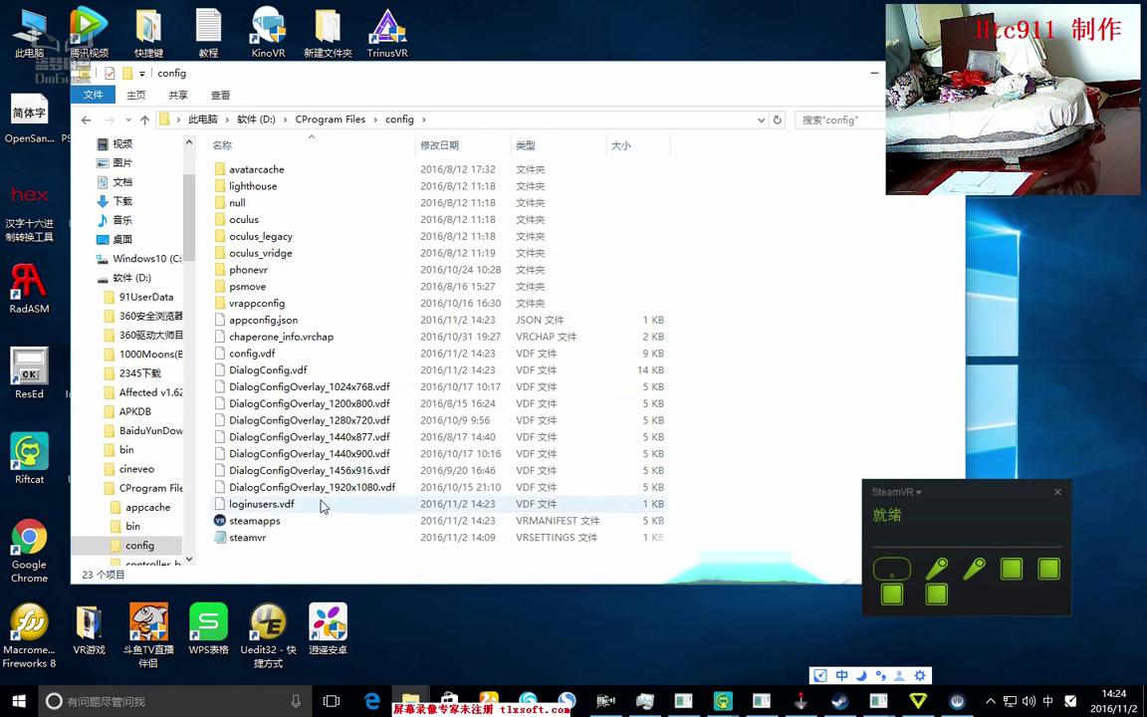
click(261, 542)
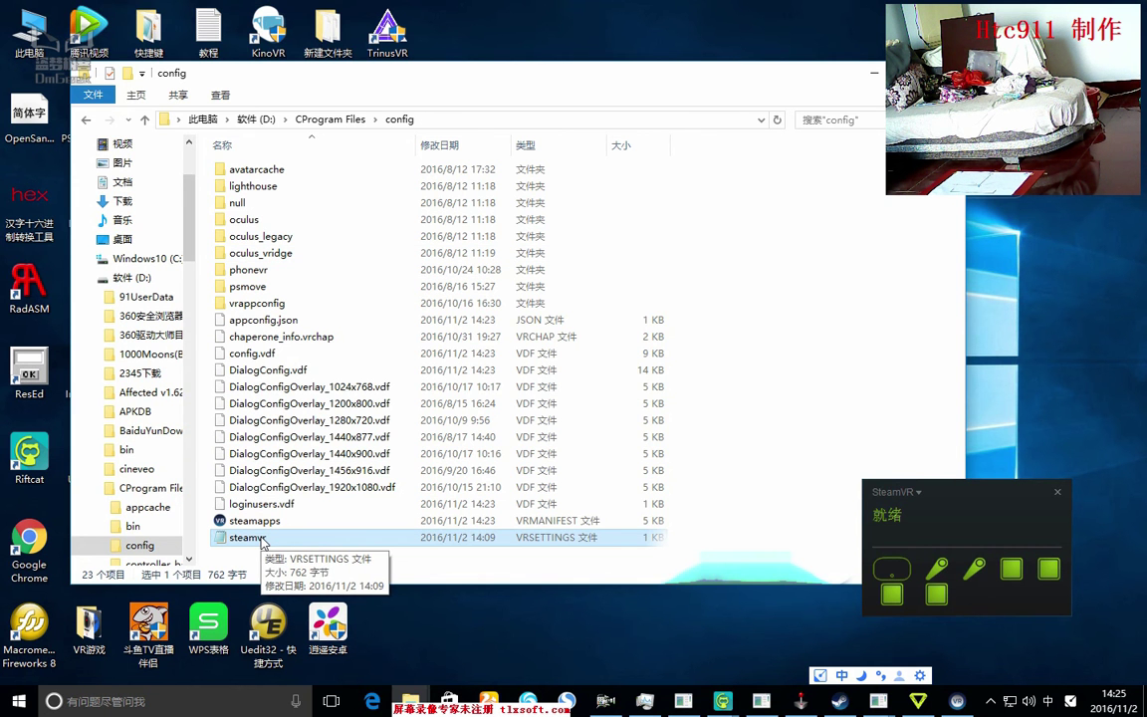
double_click(261, 543)
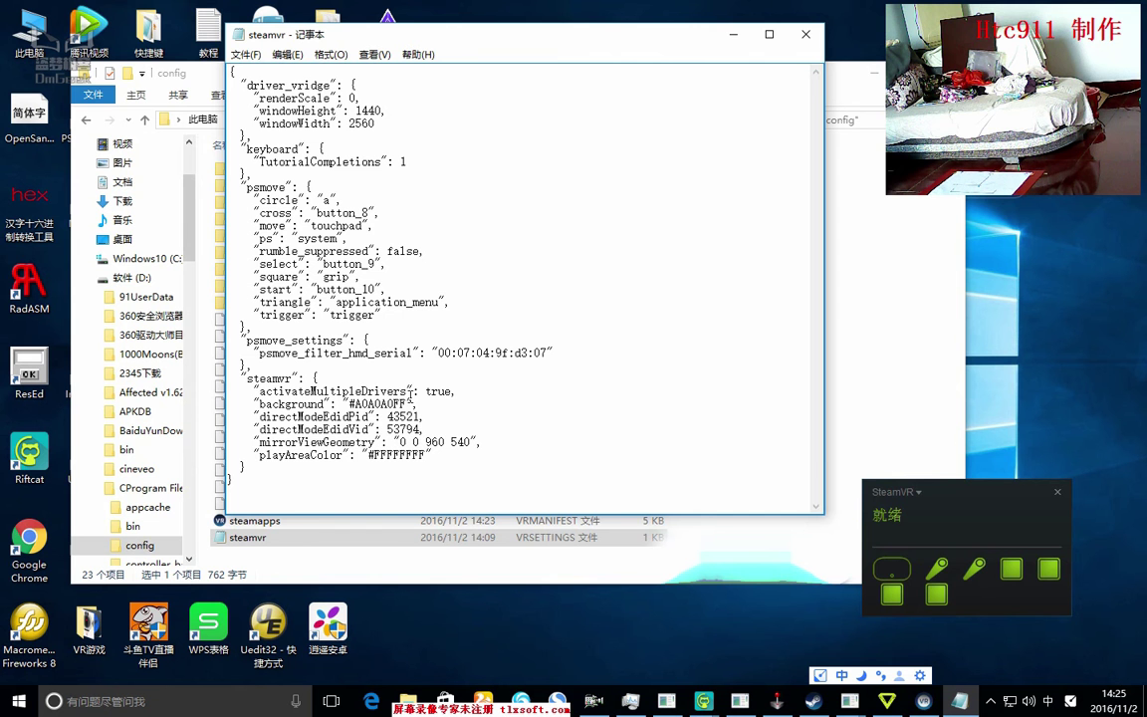
drag(261, 391, 454, 393)
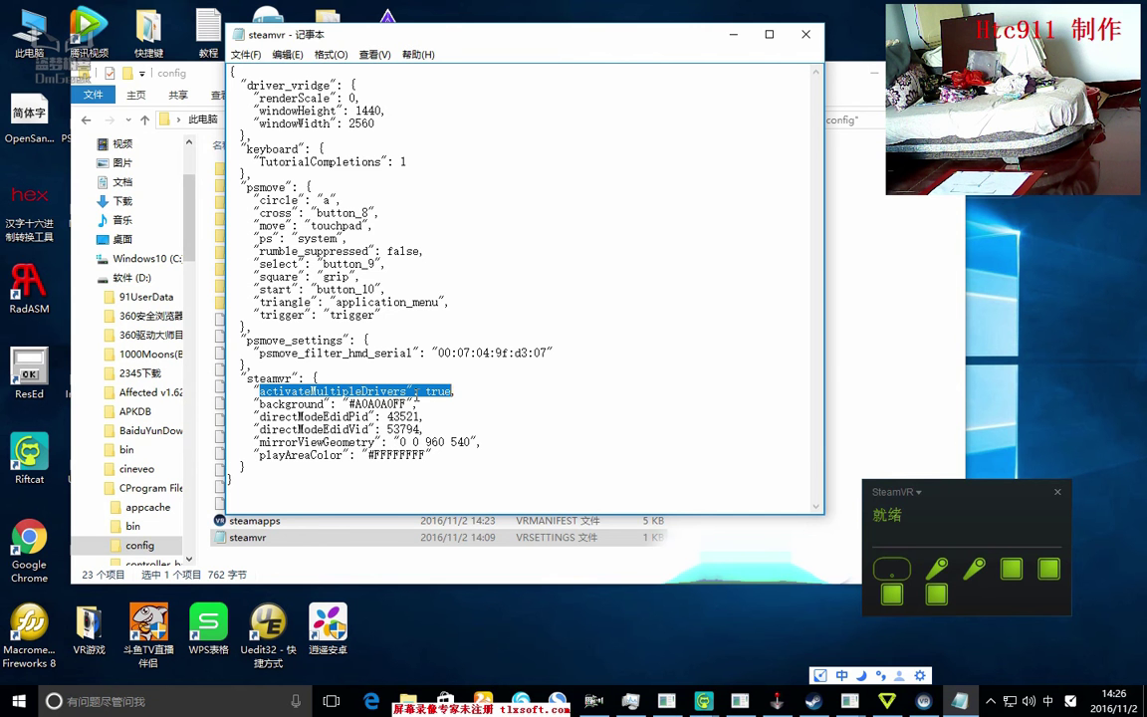
drag(248, 378, 461, 392)
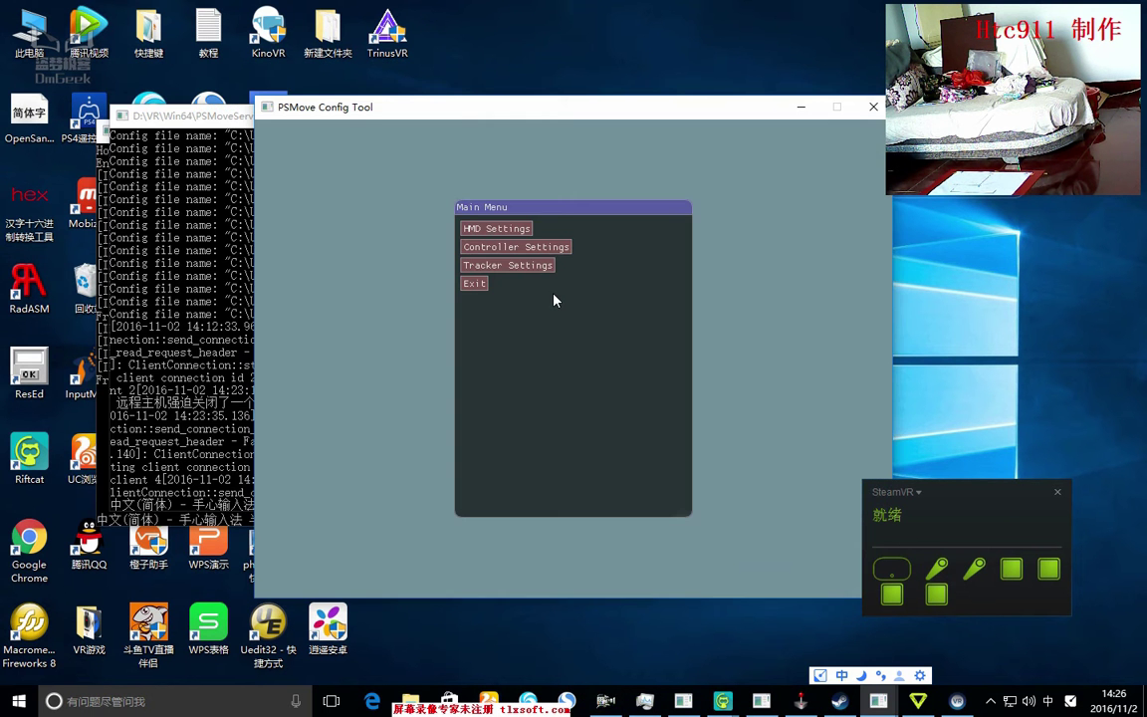
Start SteamVR Room Setup and move the SteamVR status window clear of the setup window.
click(917, 493)
click(906, 293)
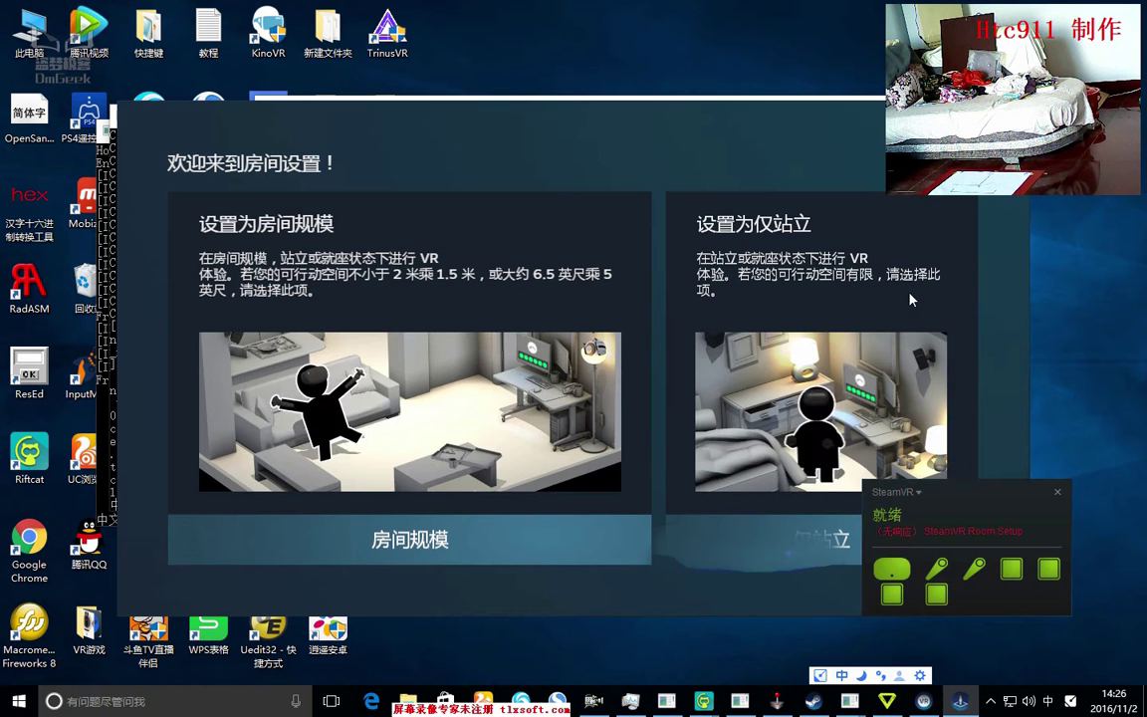
drag(1009, 517, 1143, 498)
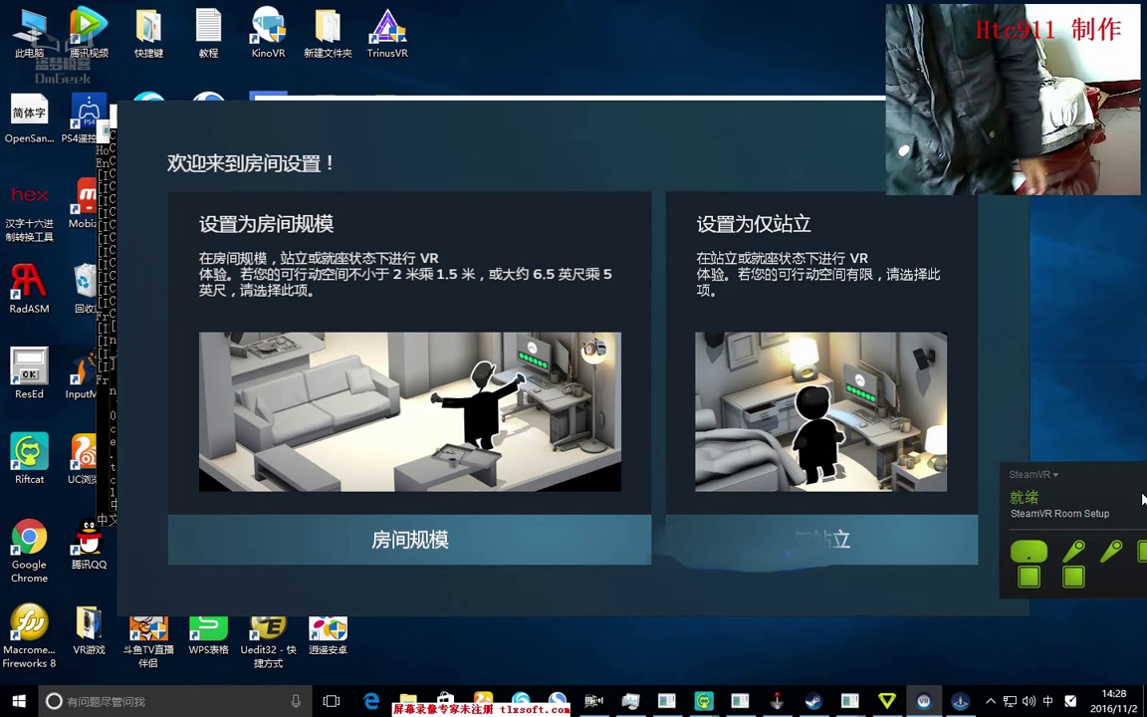
Choose the standing-only (仅站立) room setup and start calibrating the center point of the space.
click(821, 540)
click(907, 546)
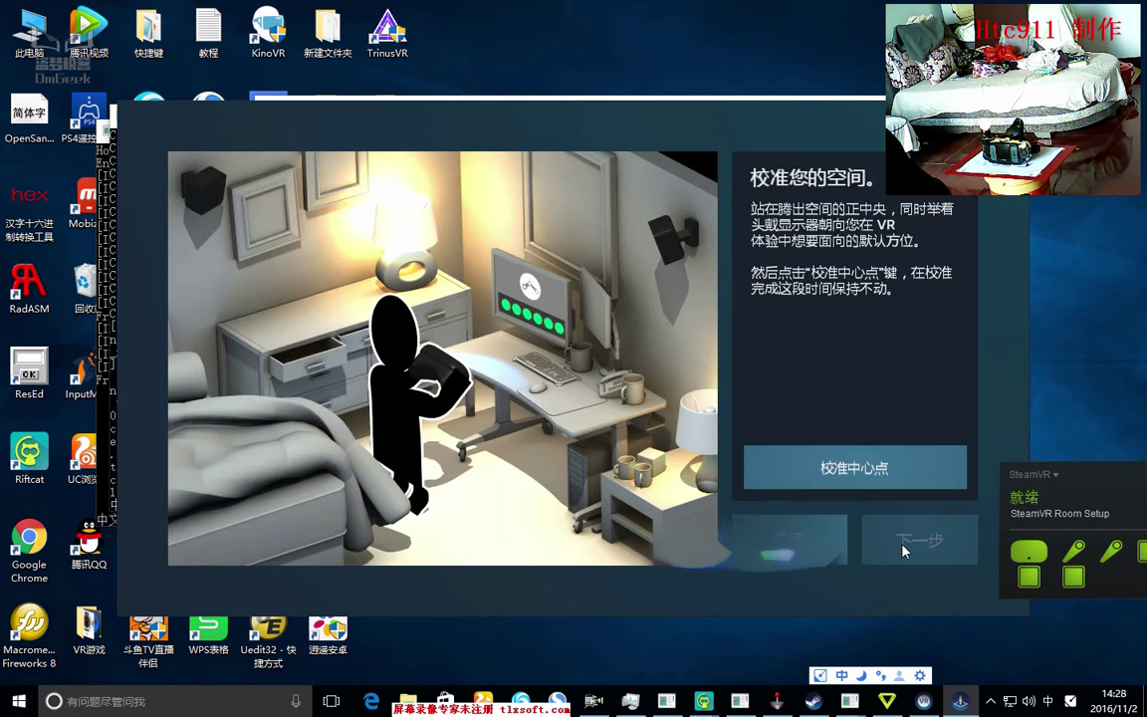
click(852, 478)
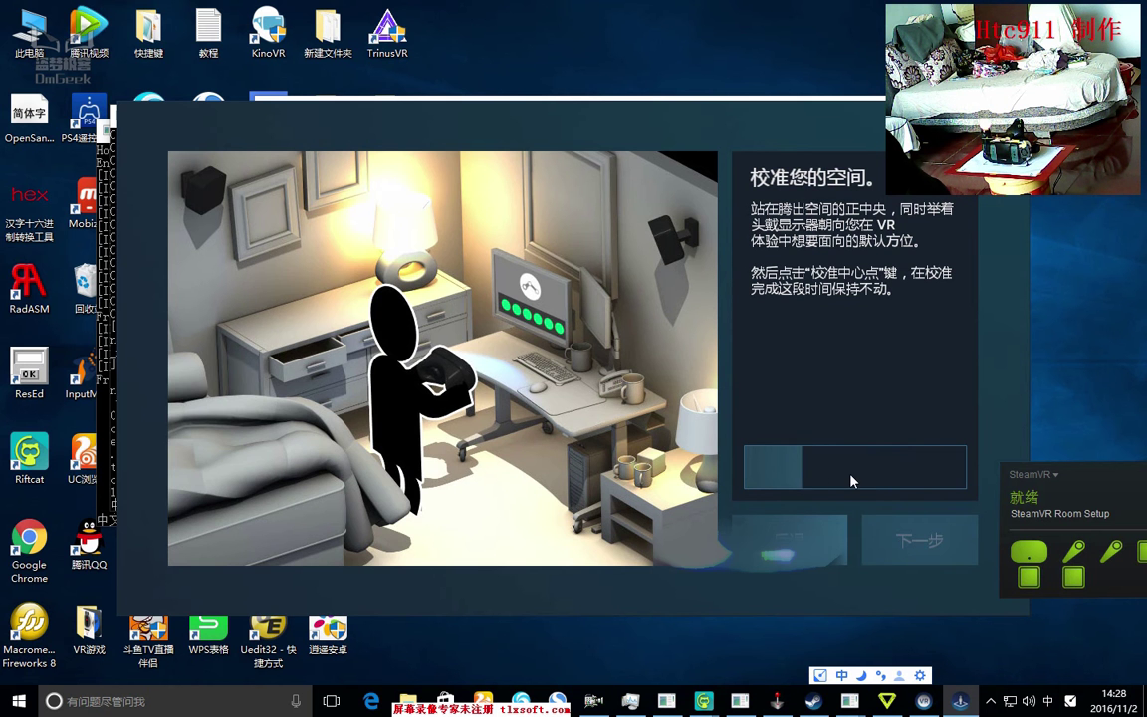